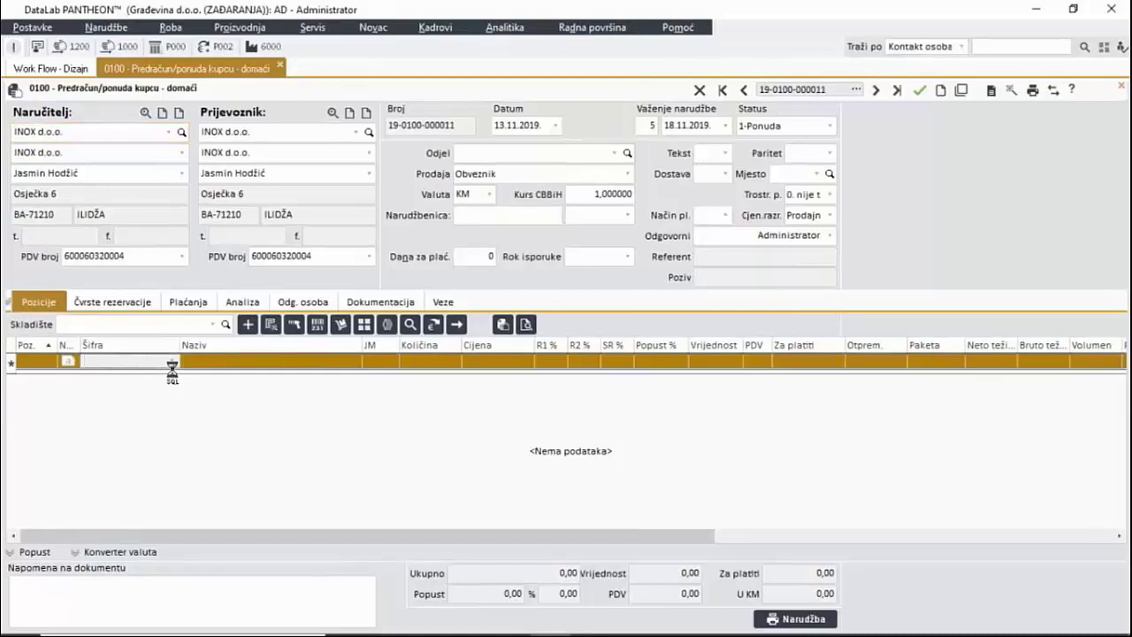
- Add item PRO1 (Proizvod1) to the order with quantity 2 and price 50, and save the order
text(pro)
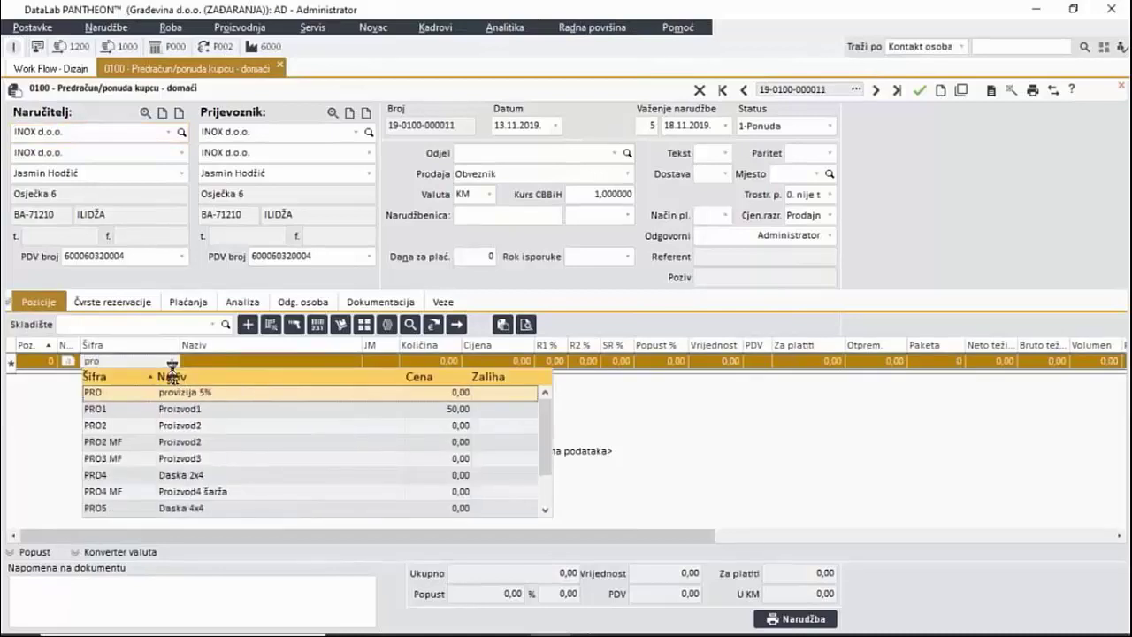
click(163, 409)
click(423, 363)
text(2)
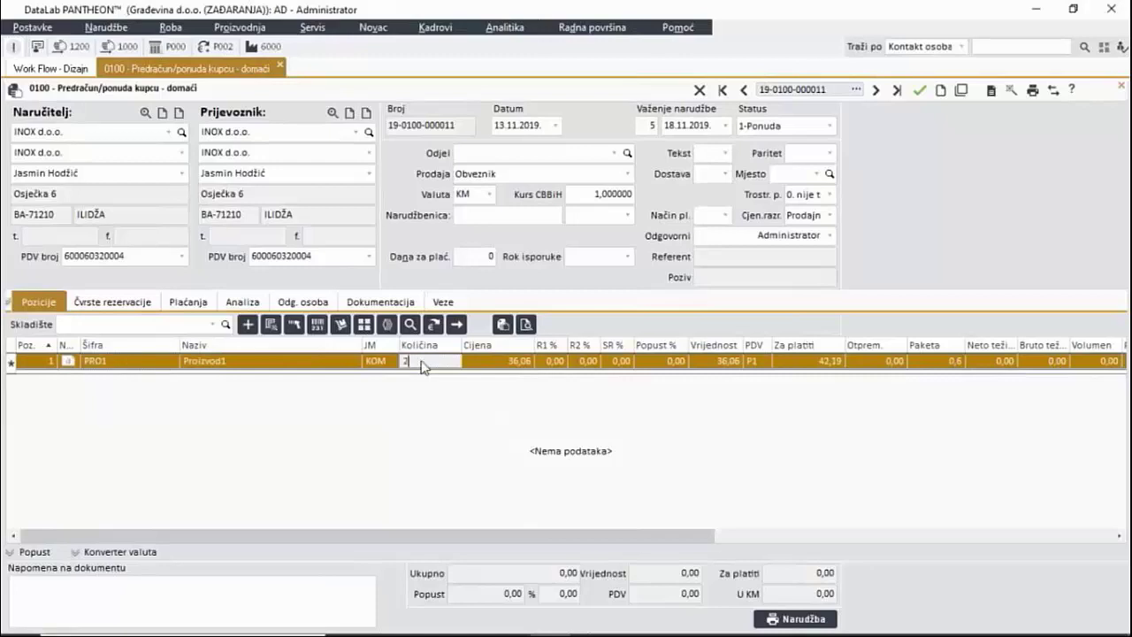
key(Return)
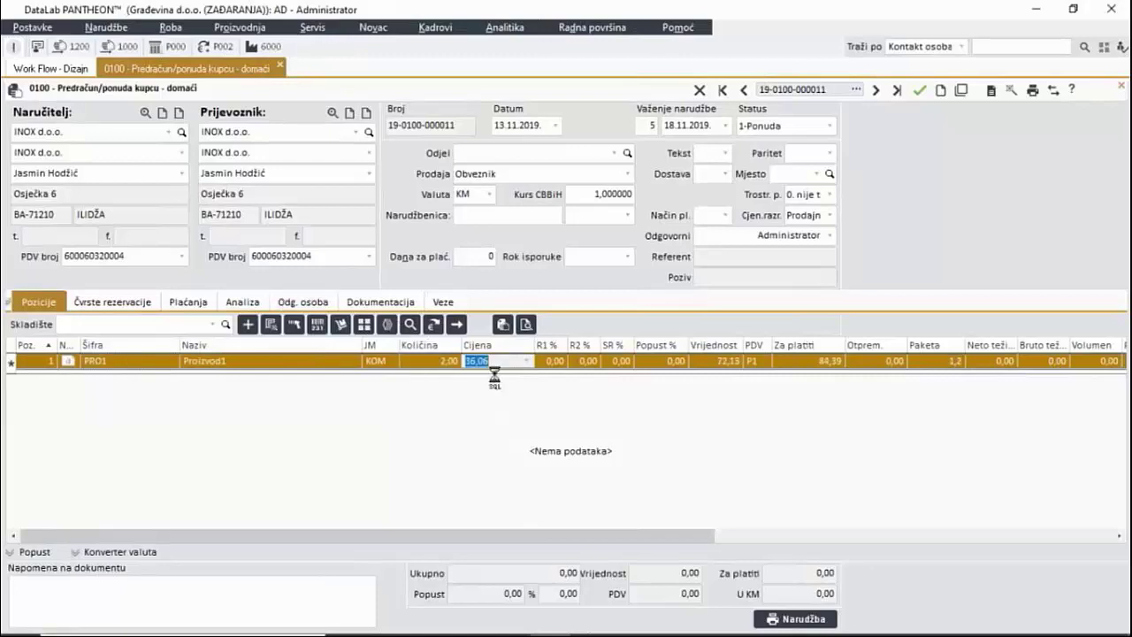
text(50)
key(Return)
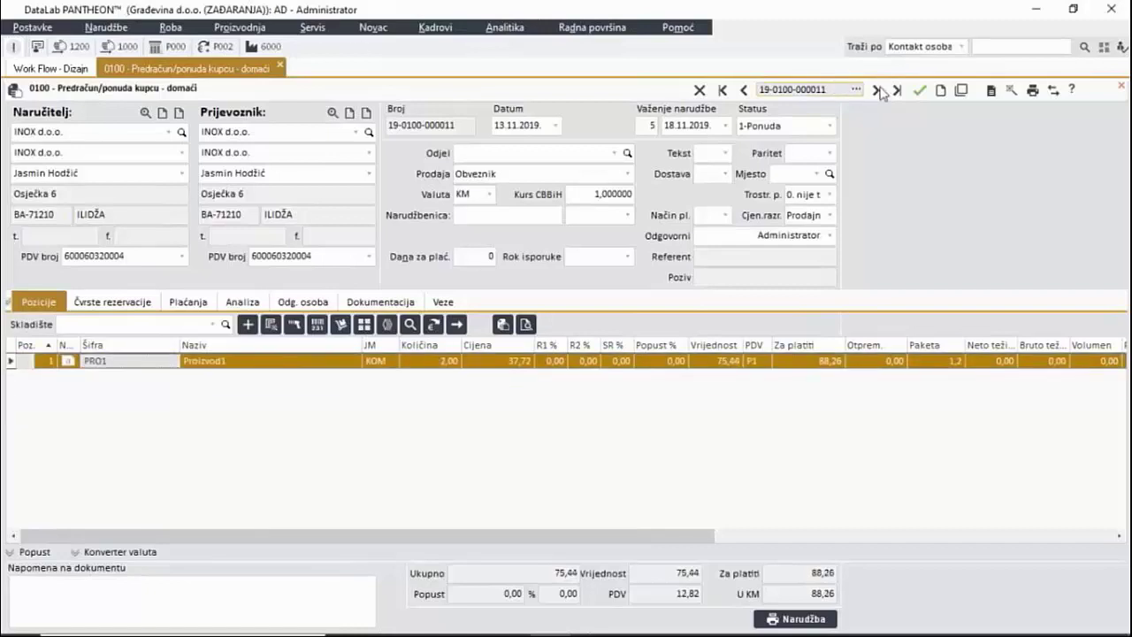
click(920, 91)
- Set the order's delivery deadline (Rok isporuke) in the header to 22.11.2019 and save the change
click(627, 216)
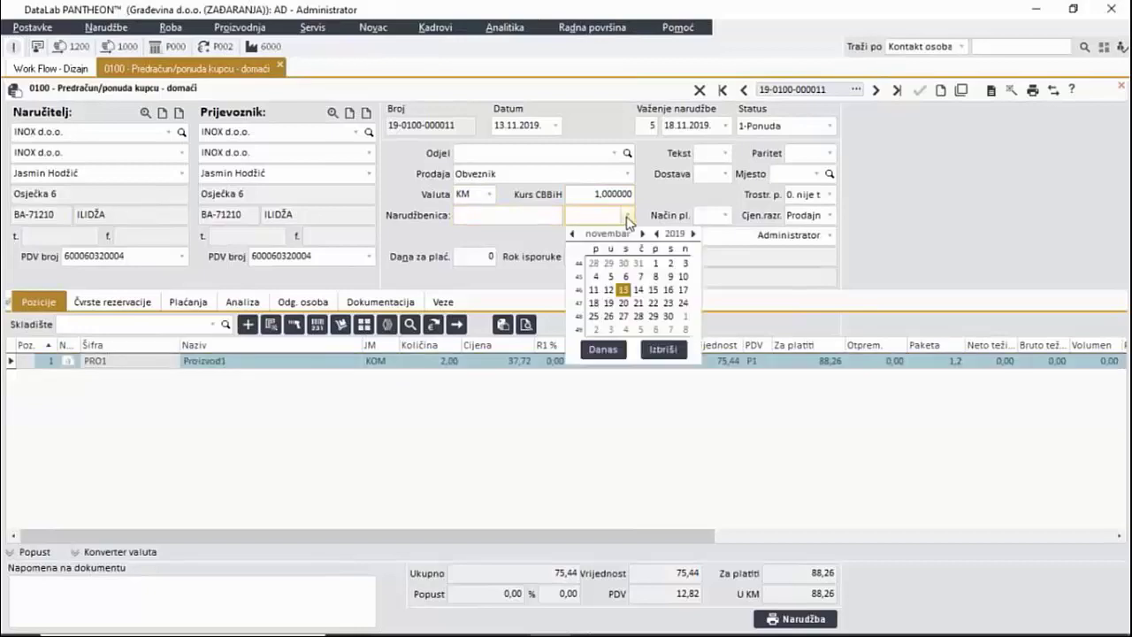
click(627, 220)
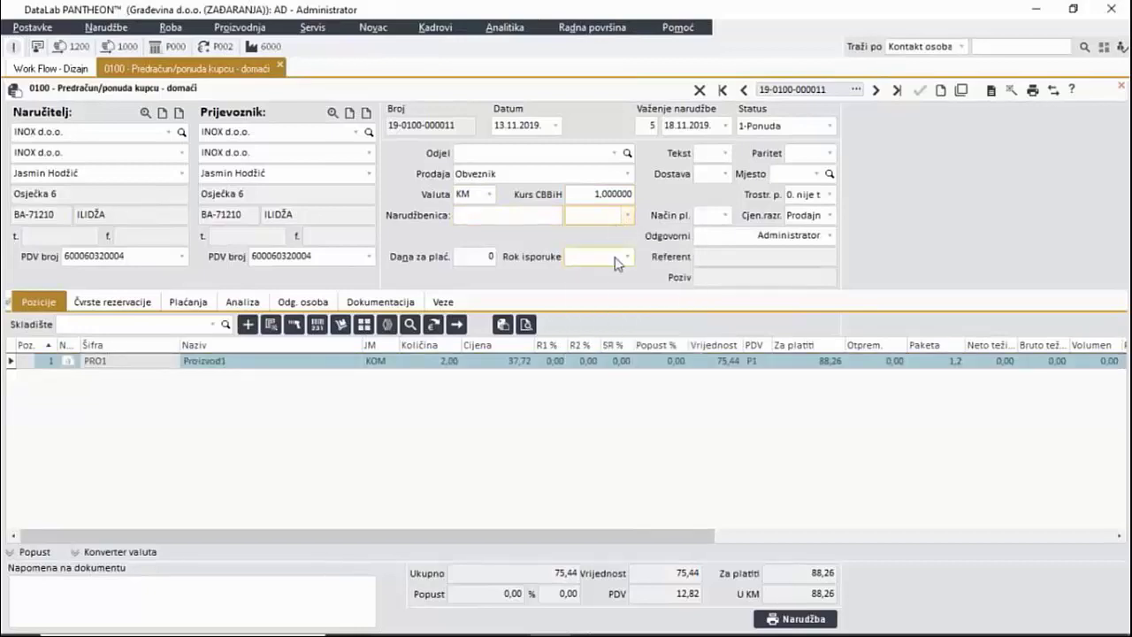
click(629, 258)
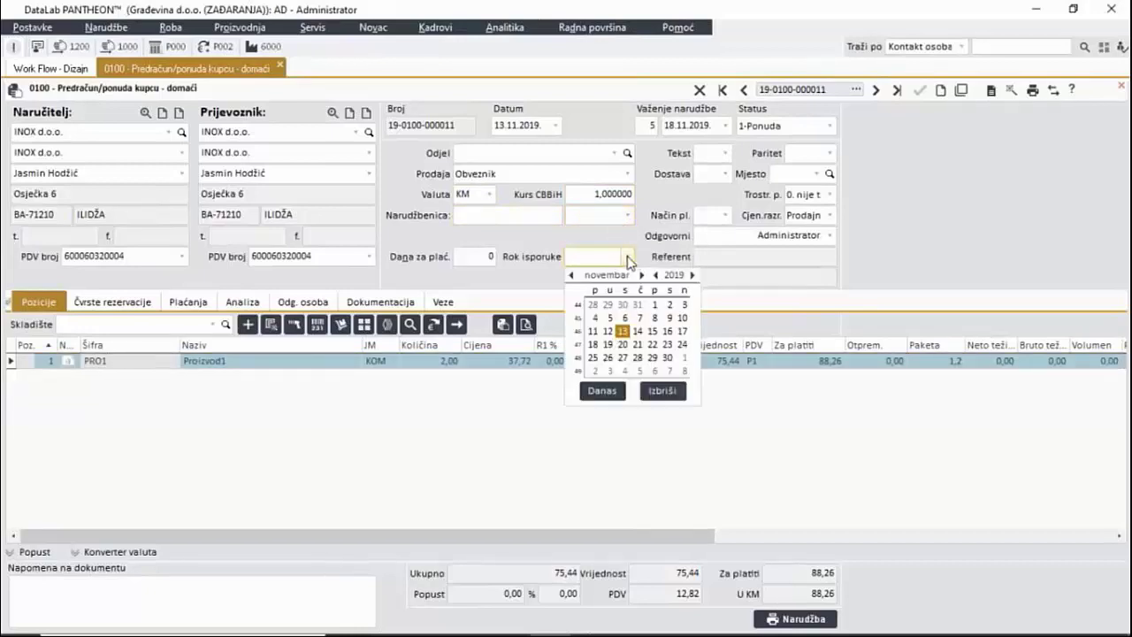
click(653, 346)
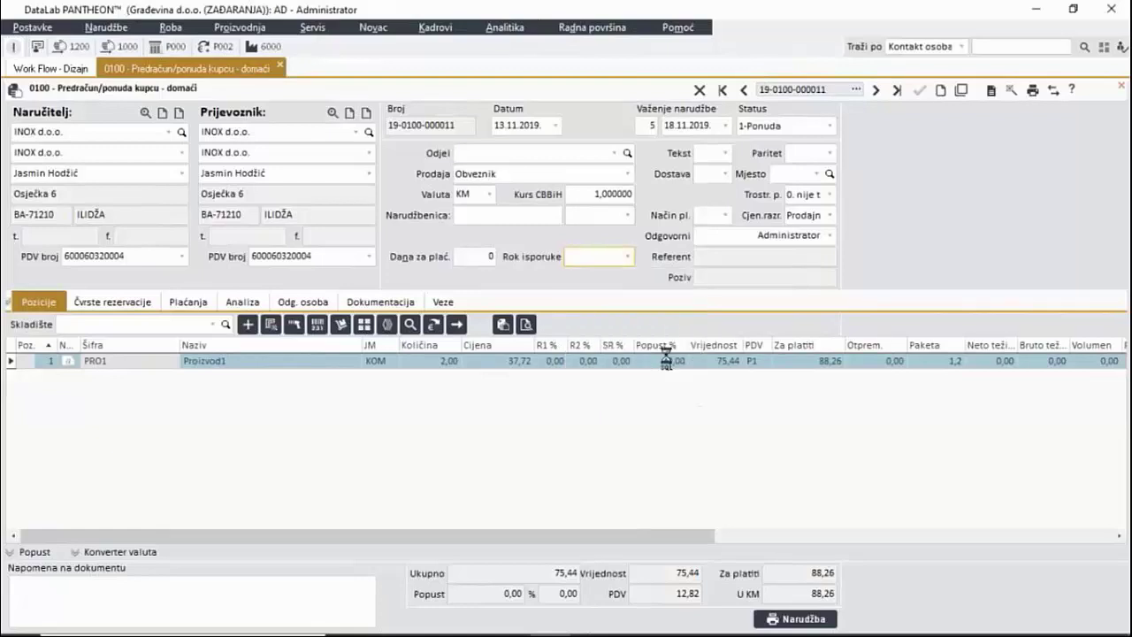
click(920, 90)
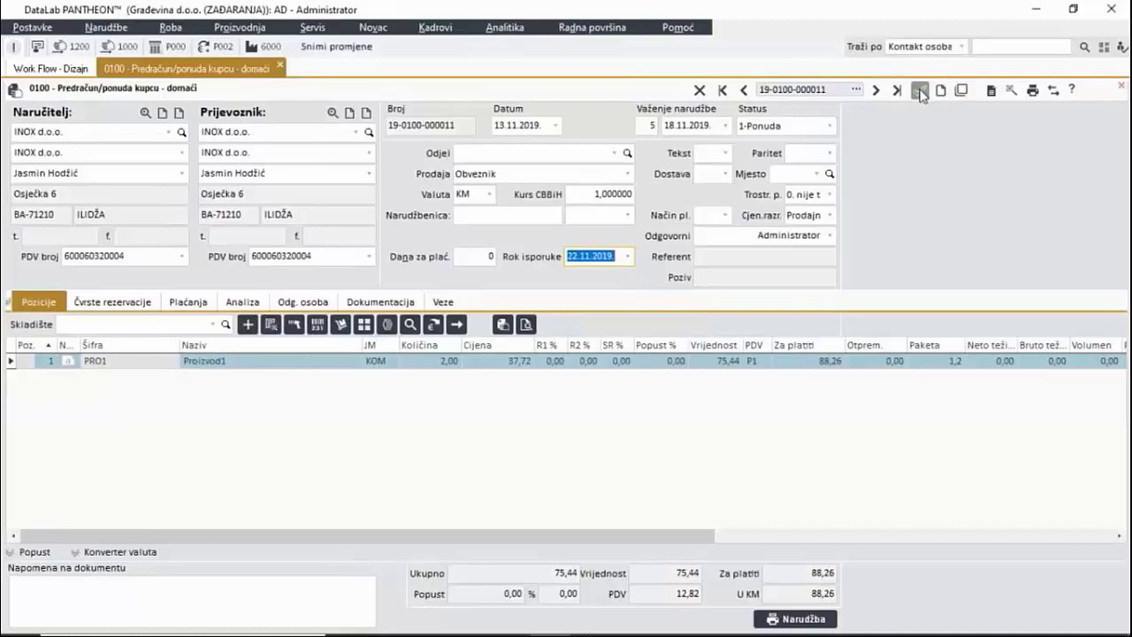
click(639, 364)
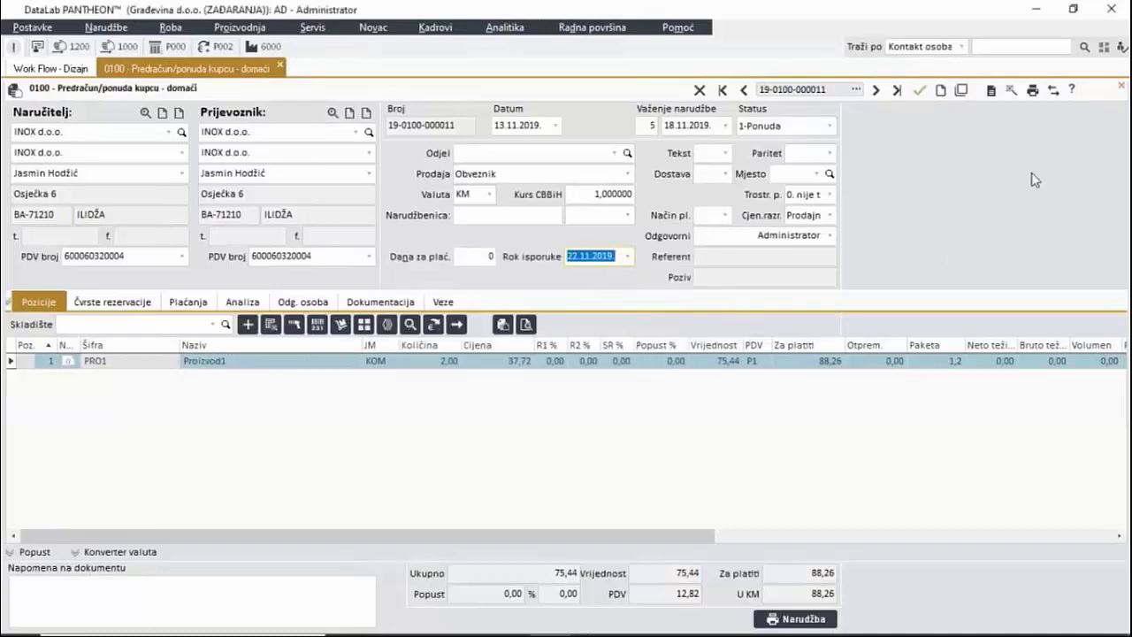
- Create a new order with SIS Preduzeće d.o.o. Zenica as the ordering customer
click(941, 91)
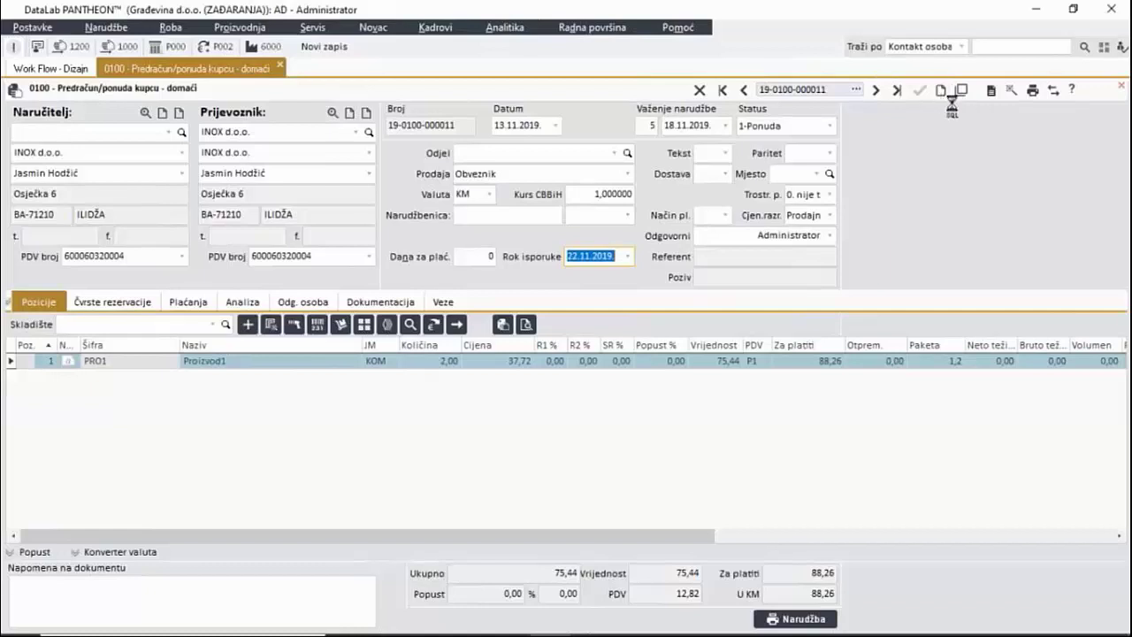
click(169, 140)
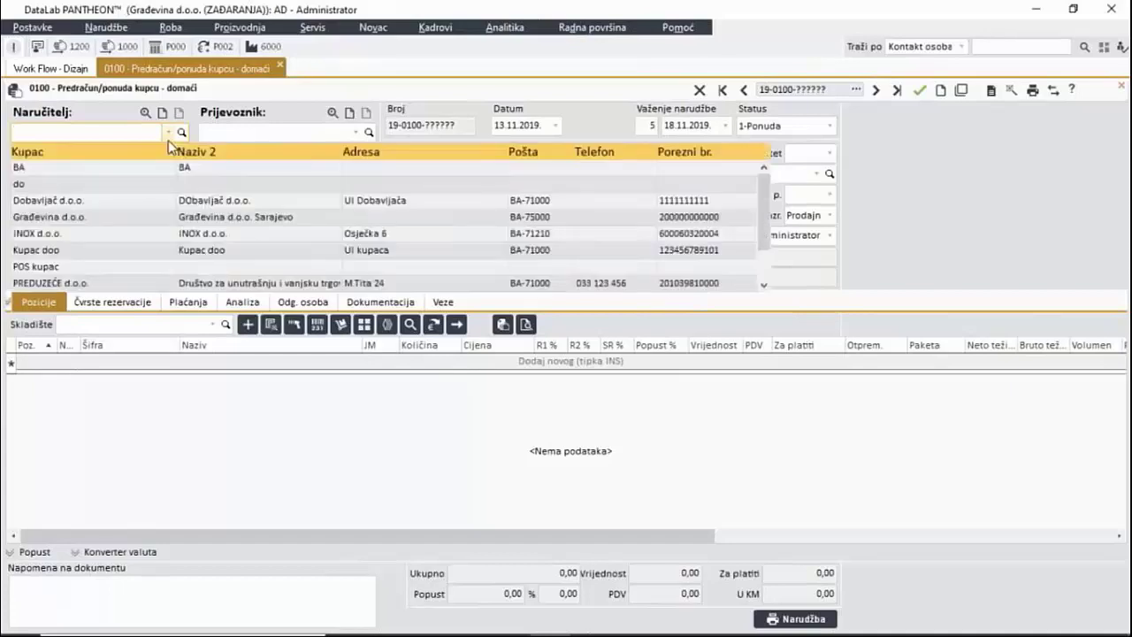
scroll(129, 249, down, 1)
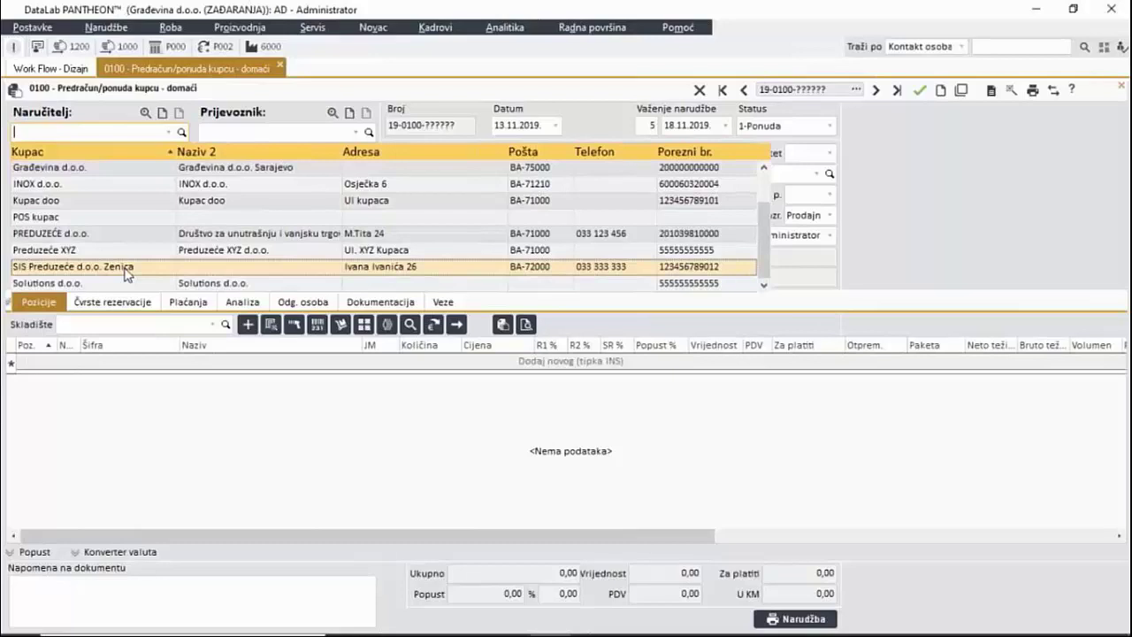
click(126, 275)
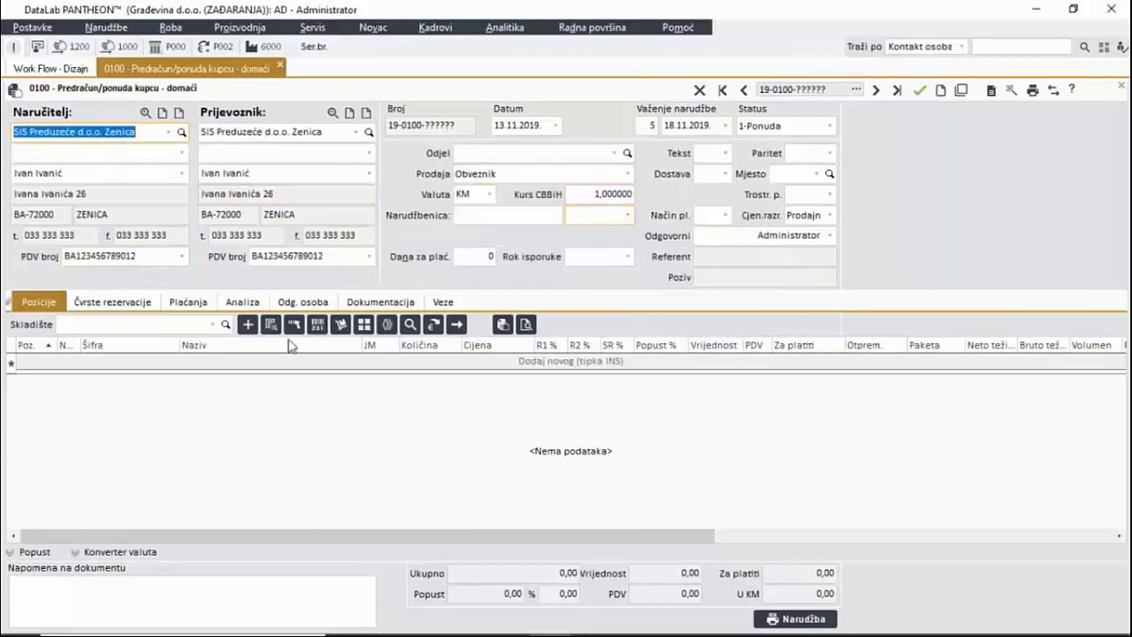
- Add item PRO1 (Proizvod1) as the first position of the order, with quantity 3 and price 50
click(146, 362)
text(pr)
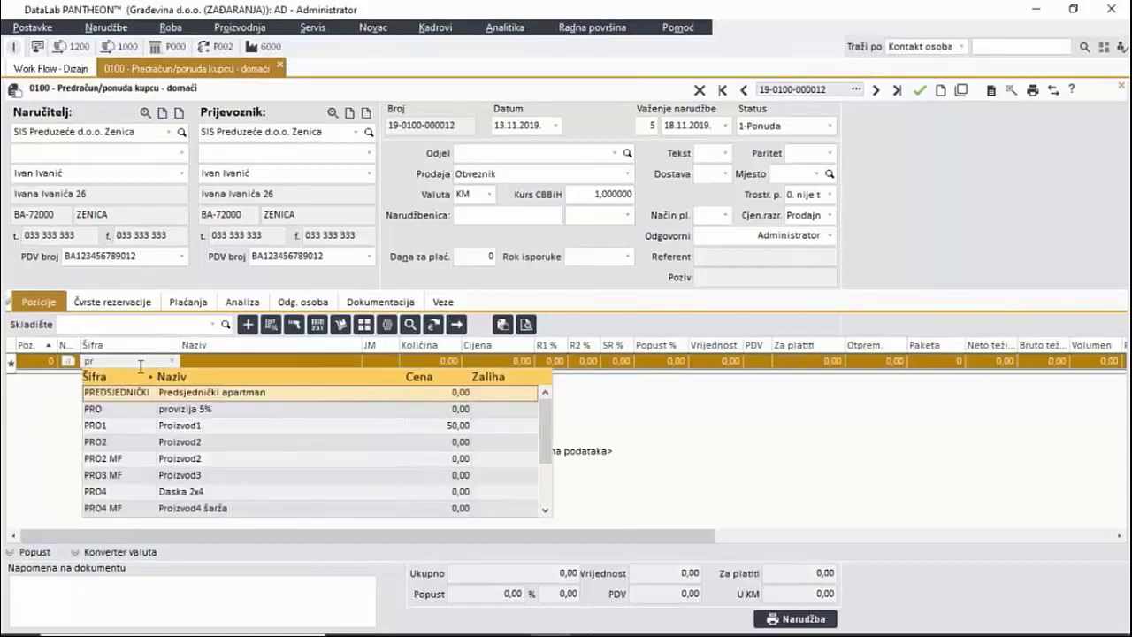
click(186, 426)
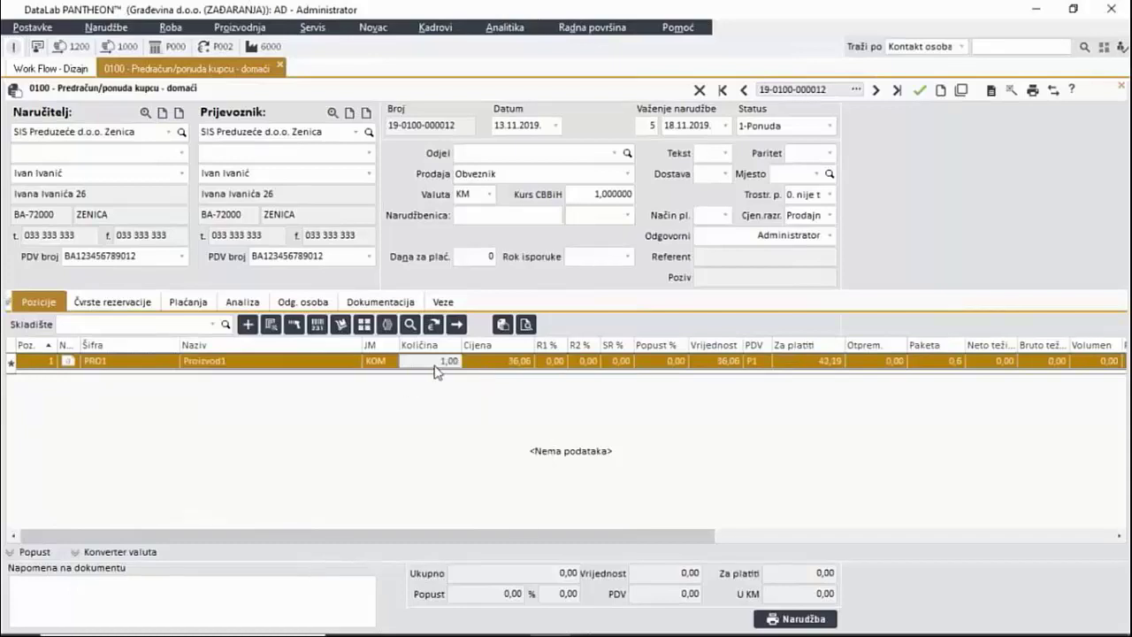
text(3)
key(Return)
key(Down)
key(Return)
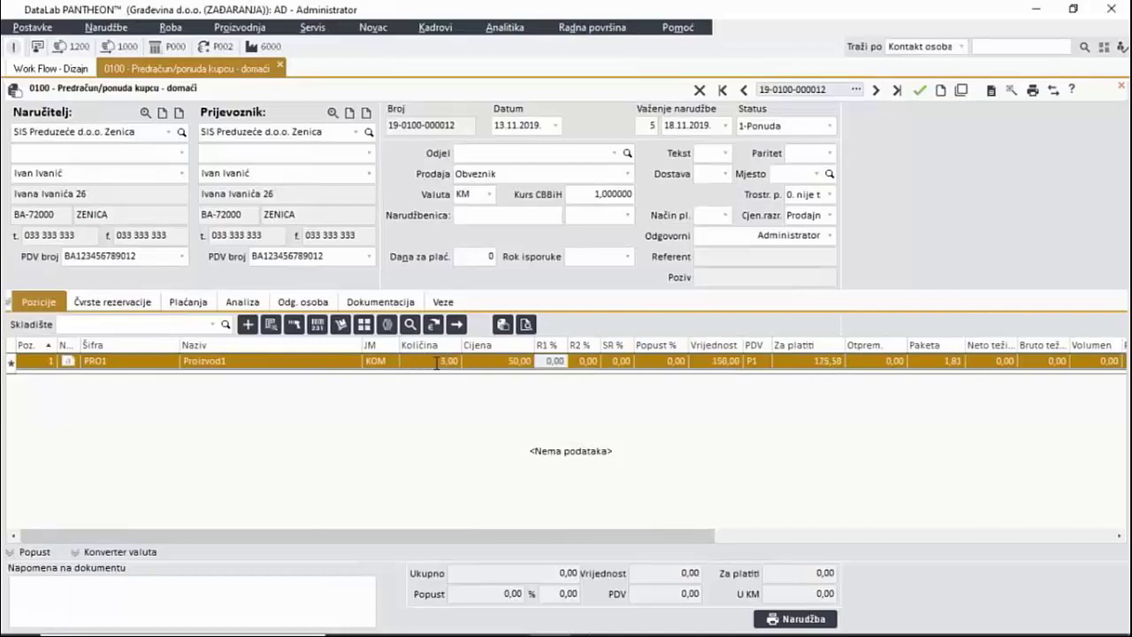
key(Return)
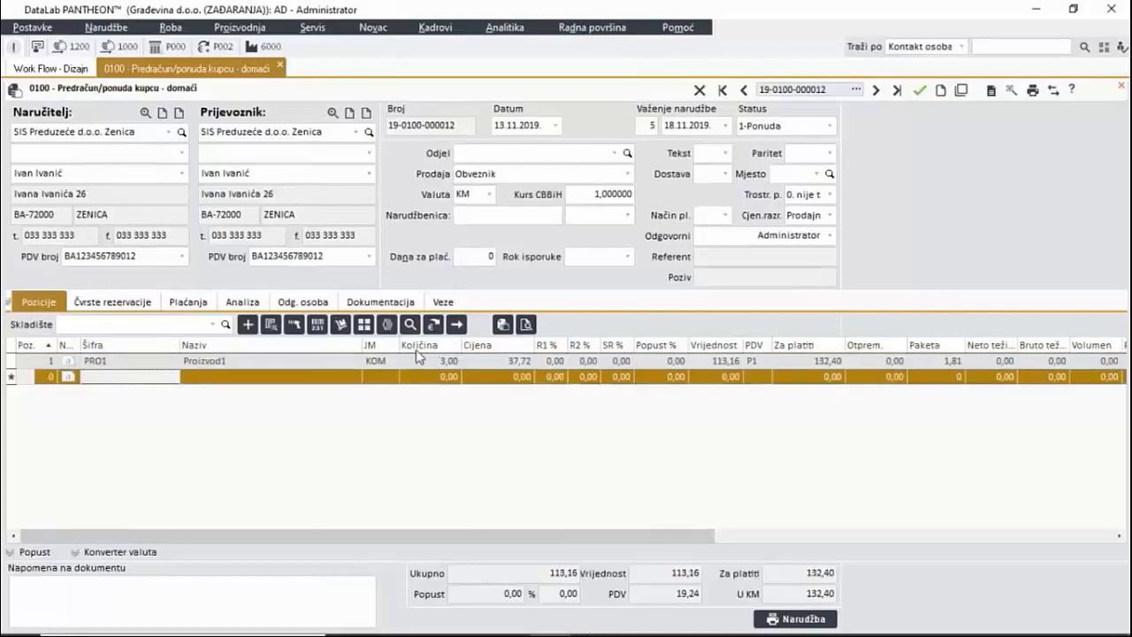
- Add item PRO2 (Proizvod2) as the second position of the order
click(172, 376)
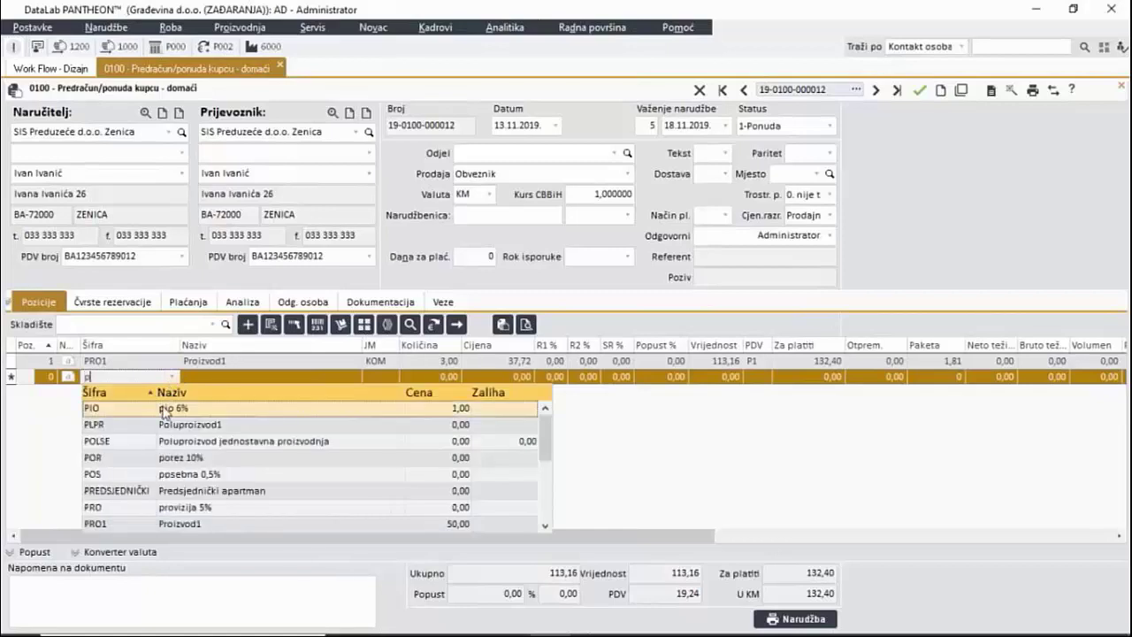
key(Down)
key(Down)
key(Down)
key(Down)
key(Down)
key(Down)
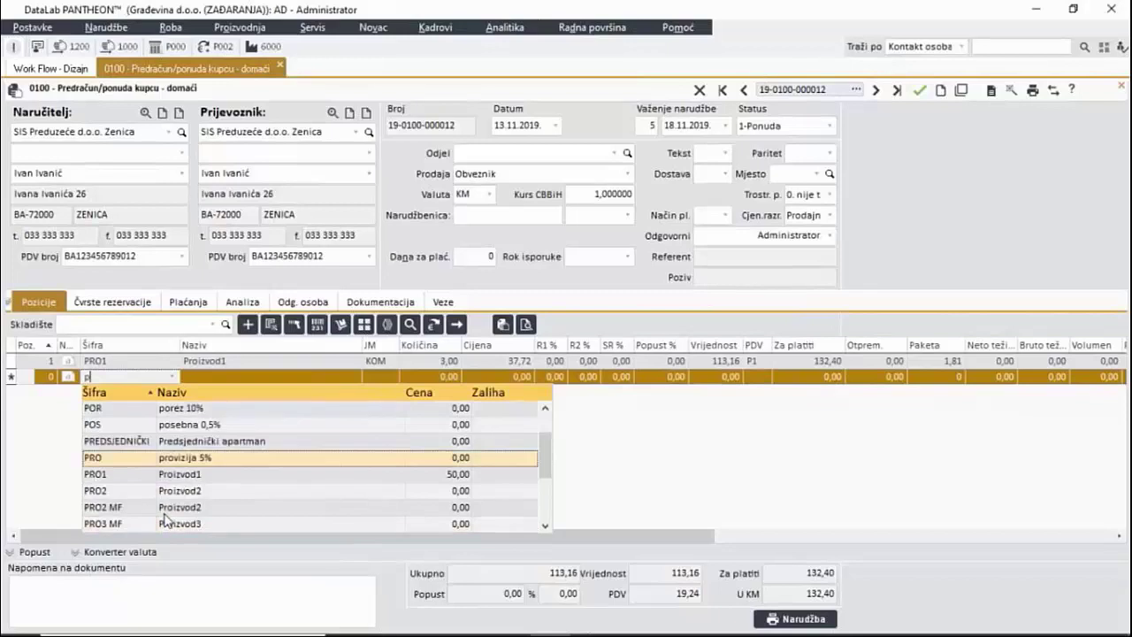
click(189, 491)
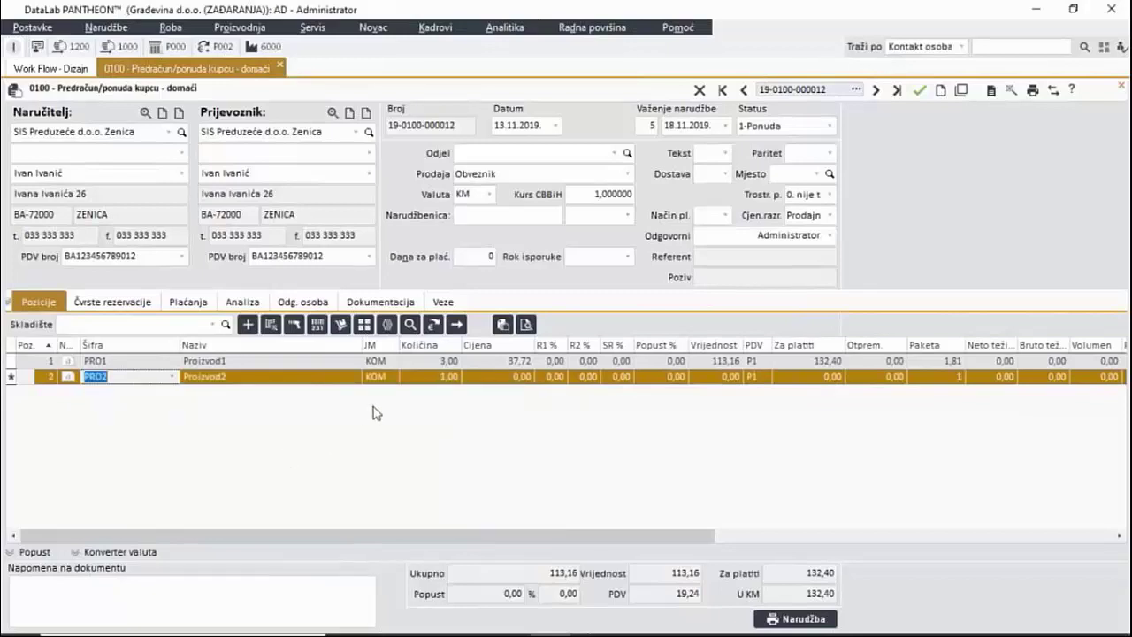
- Set the quantity of the PRO2 position to 2 and its price to 50
click(435, 378)
text(2)
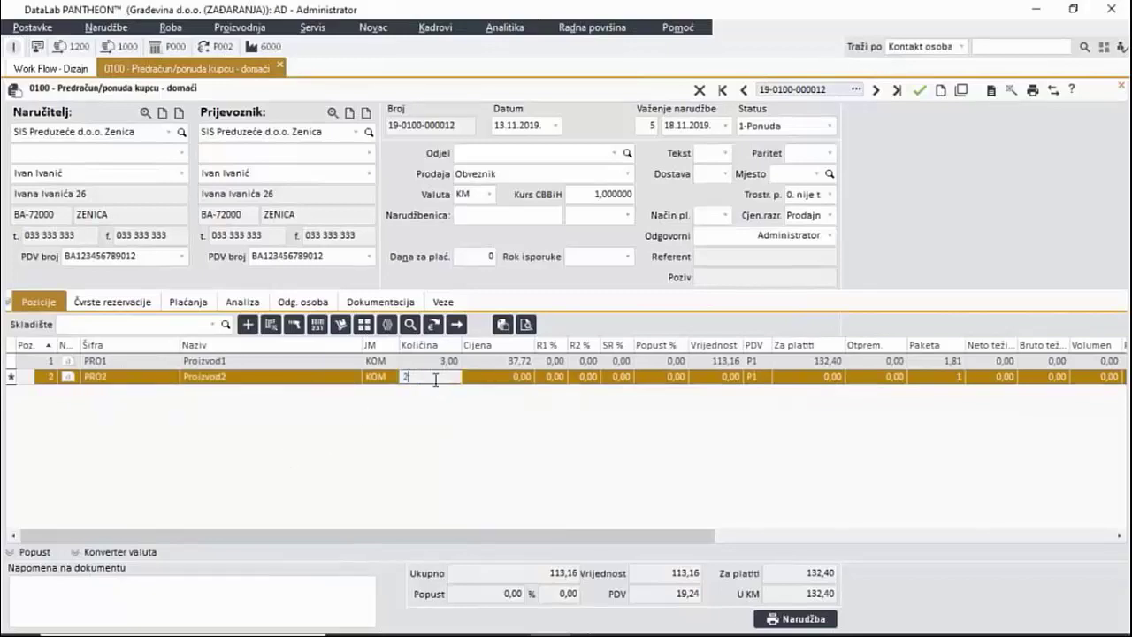
key(Return)
text(50)
key(Return)
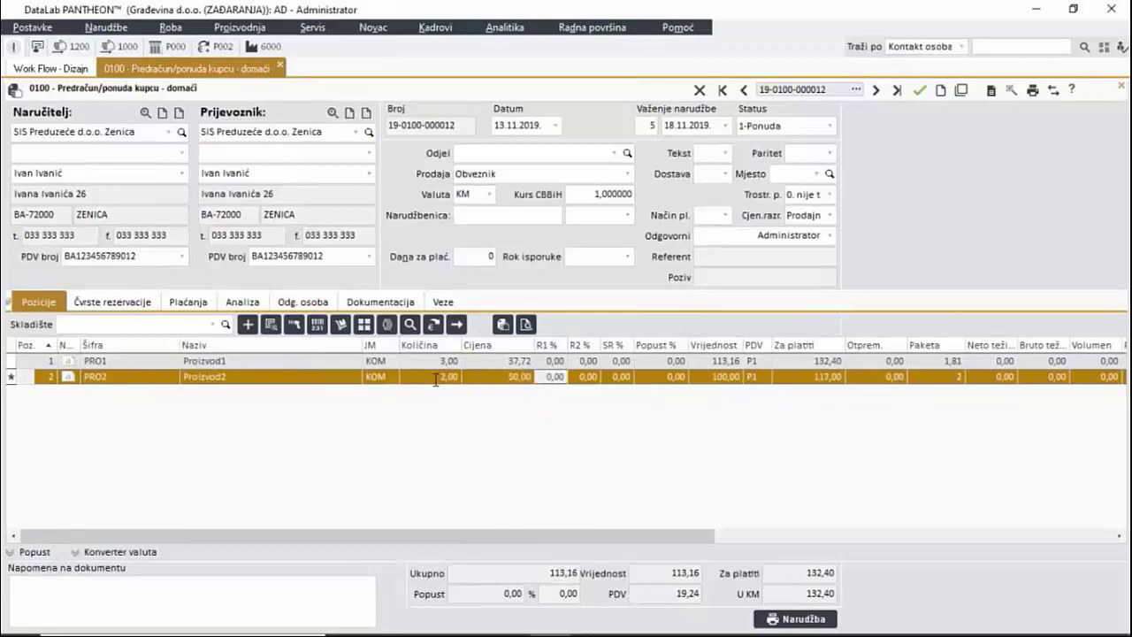
click(513, 378)
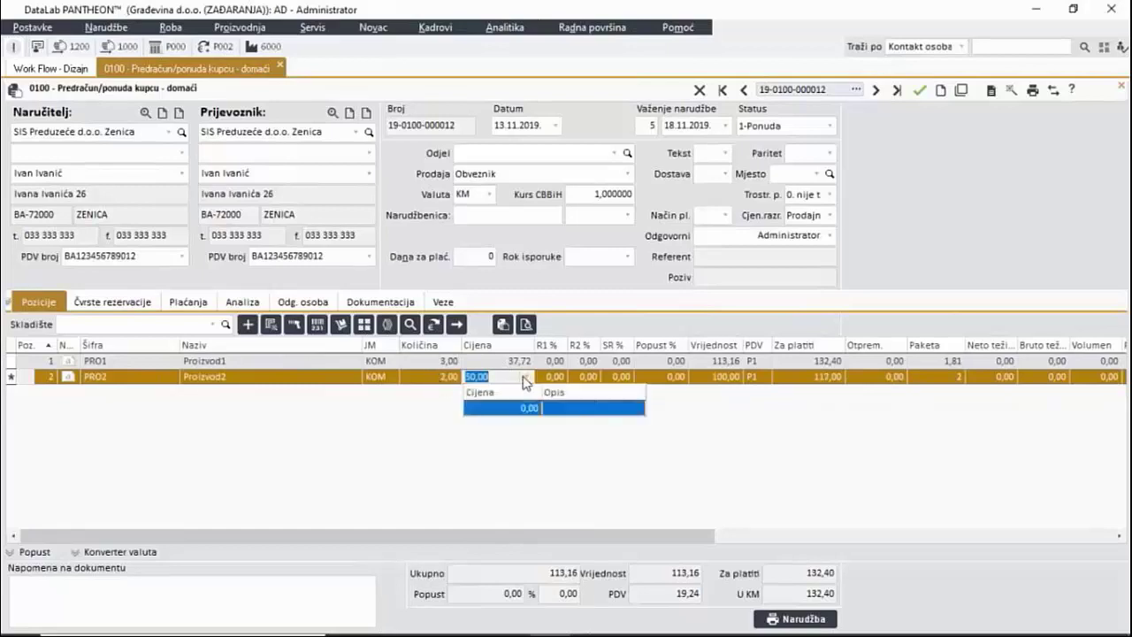
click(523, 382)
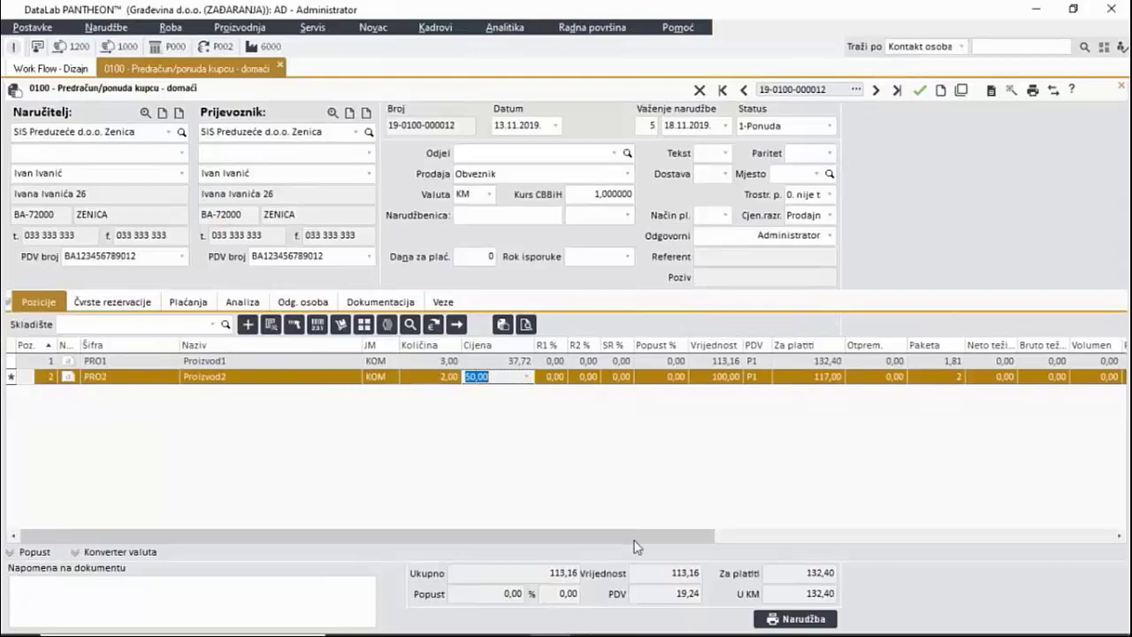
- Set the delivery deadline of the first order position (PRO1) to 22.11.2019
drag(632, 543, 832, 543)
click(889, 361)
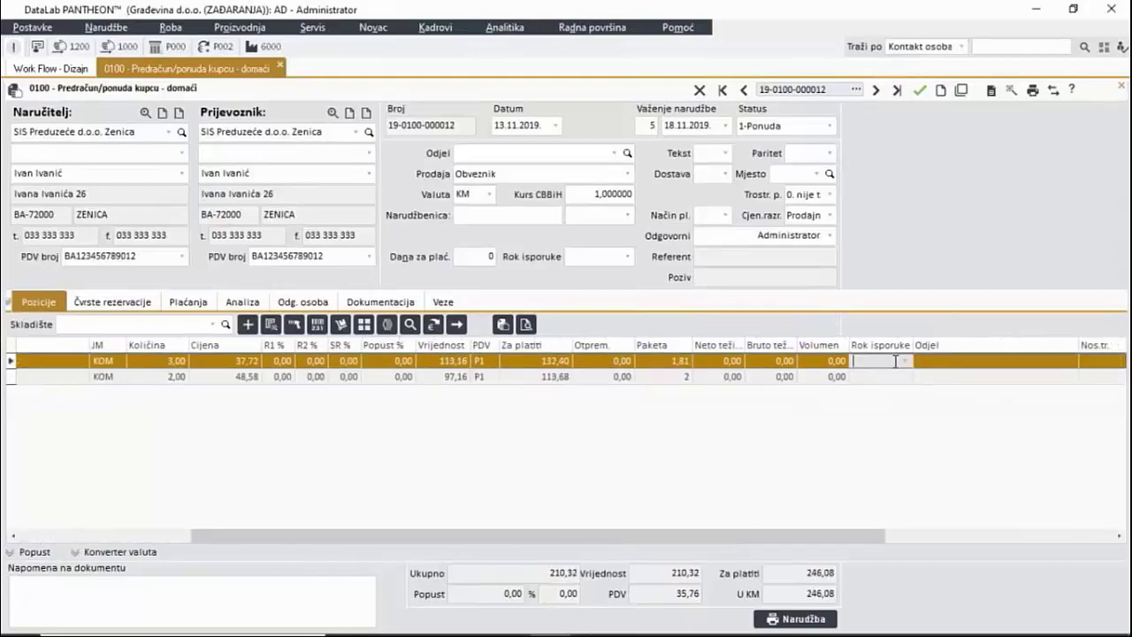
click(904, 362)
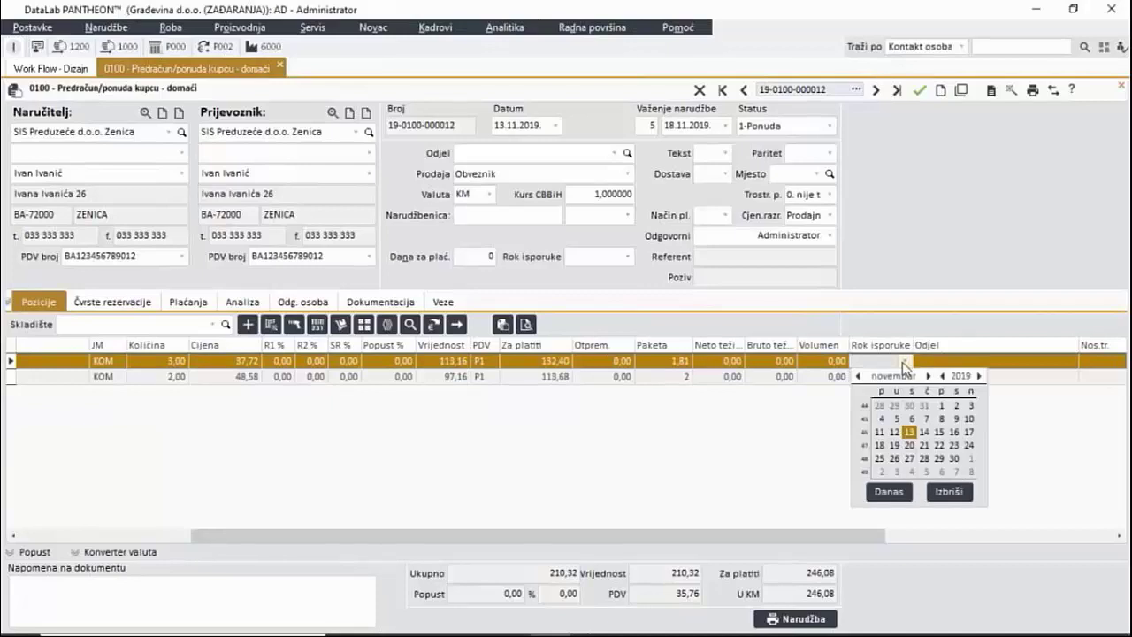
click(943, 451)
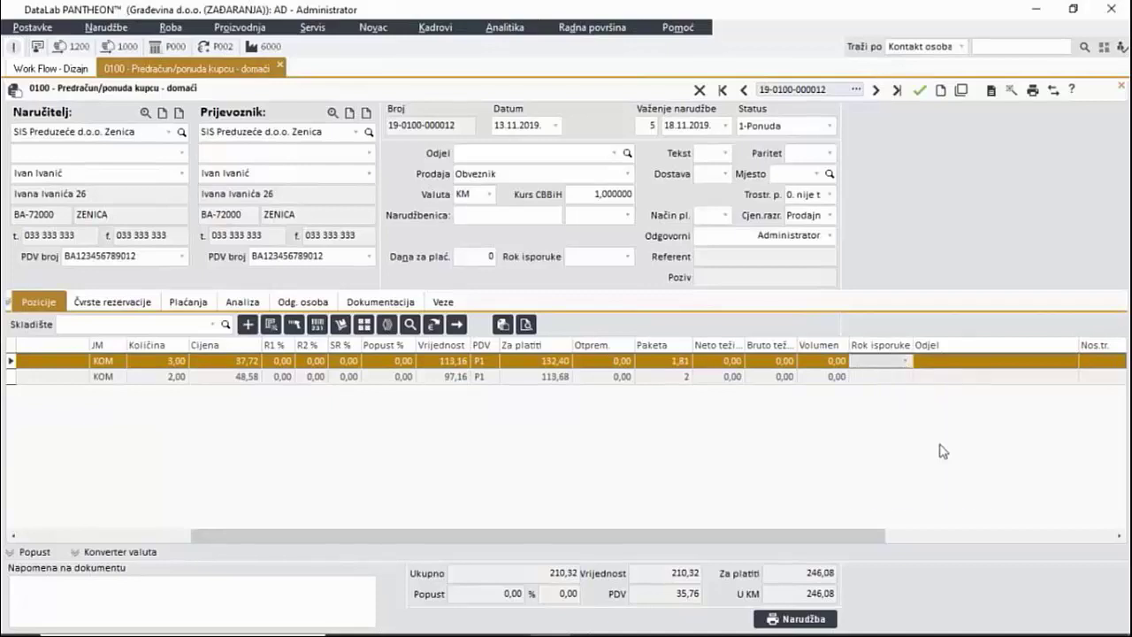
- Set the delivery deadline of the second order position (PRO2) to 29.11.2019 and save the order
click(904, 377)
click(904, 379)
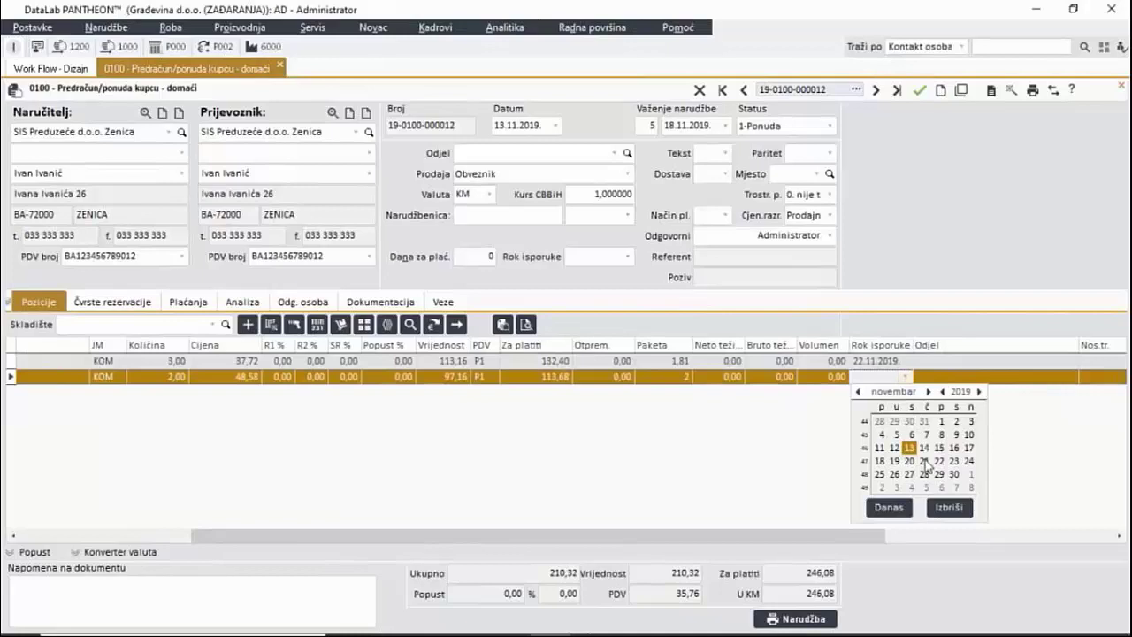
click(941, 476)
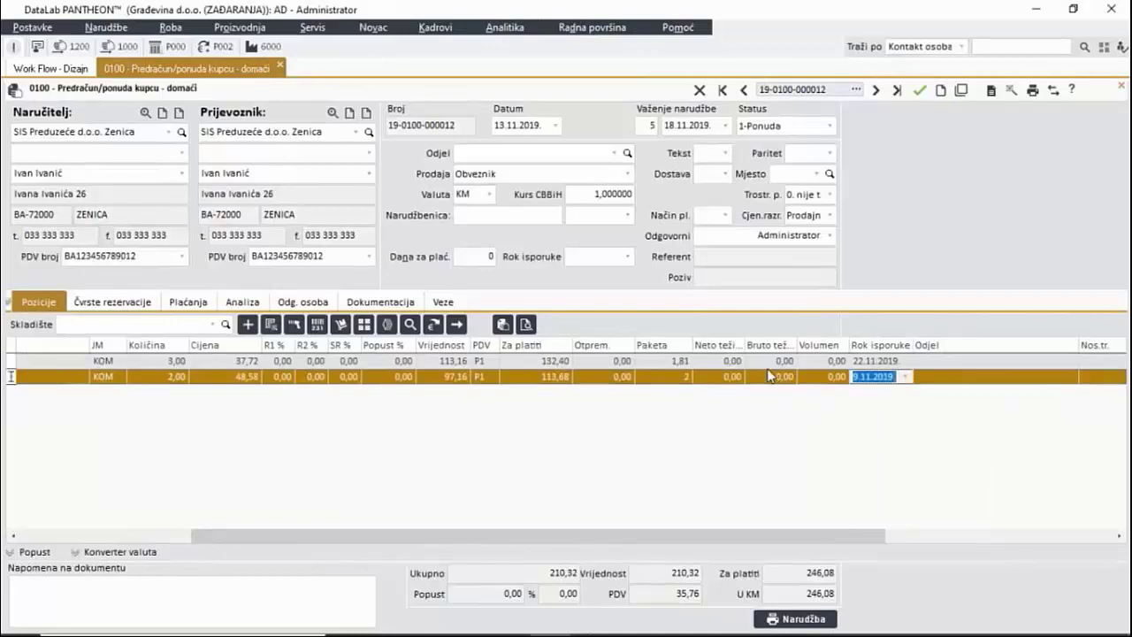
click(456, 379)
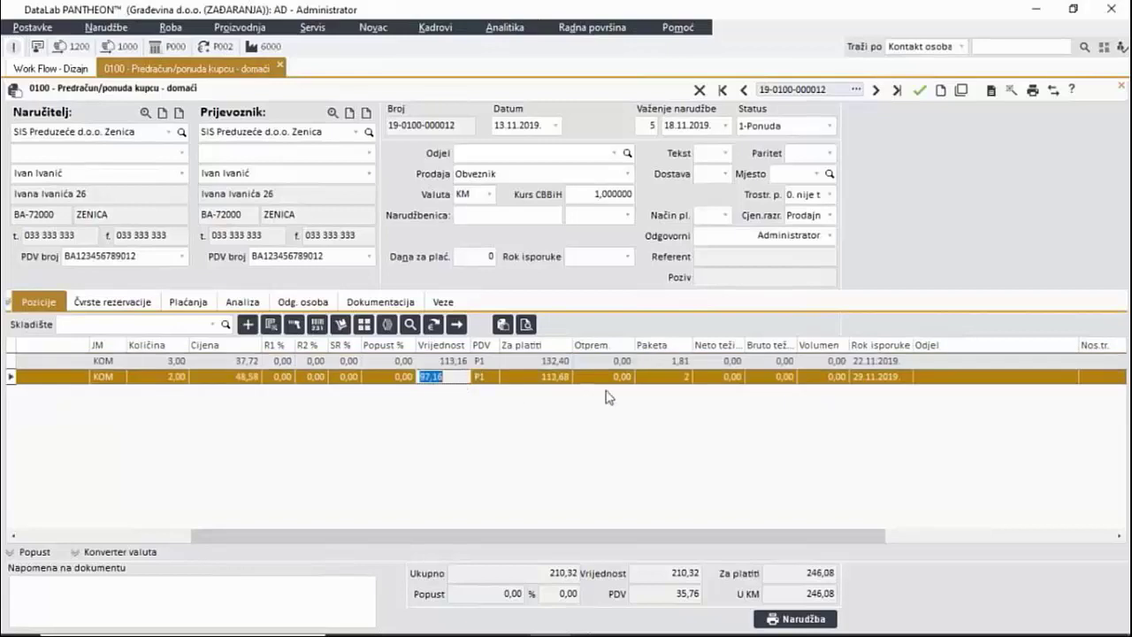
click(920, 91)
- Verify the "Konferencija Proizvodnja" workflow in the workflow designer and run it
click(51, 69)
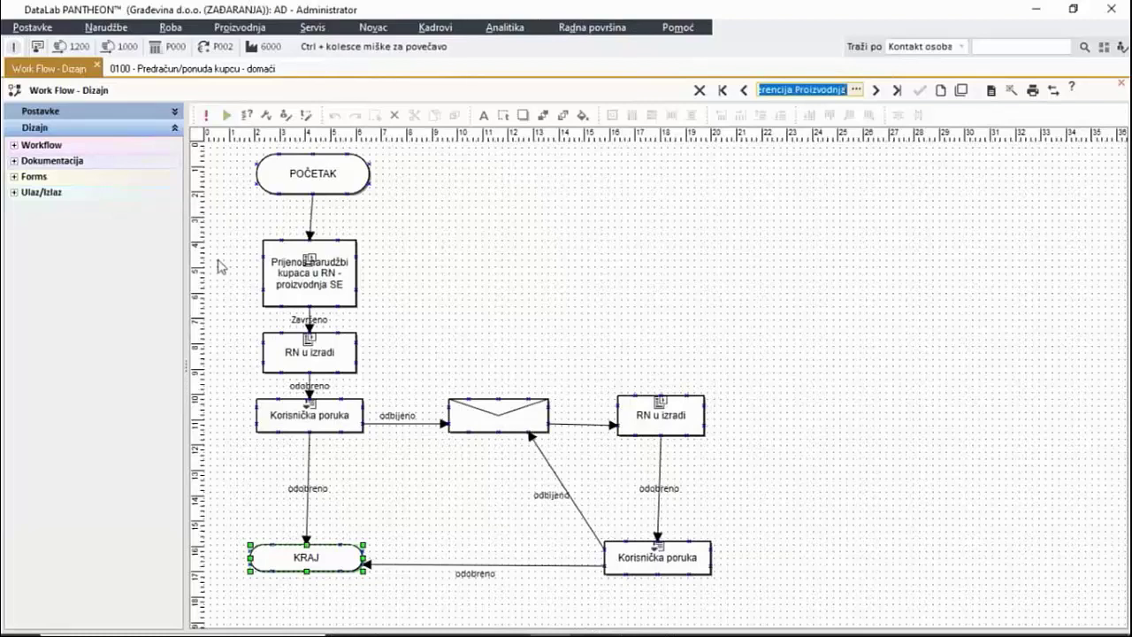
click(205, 116)
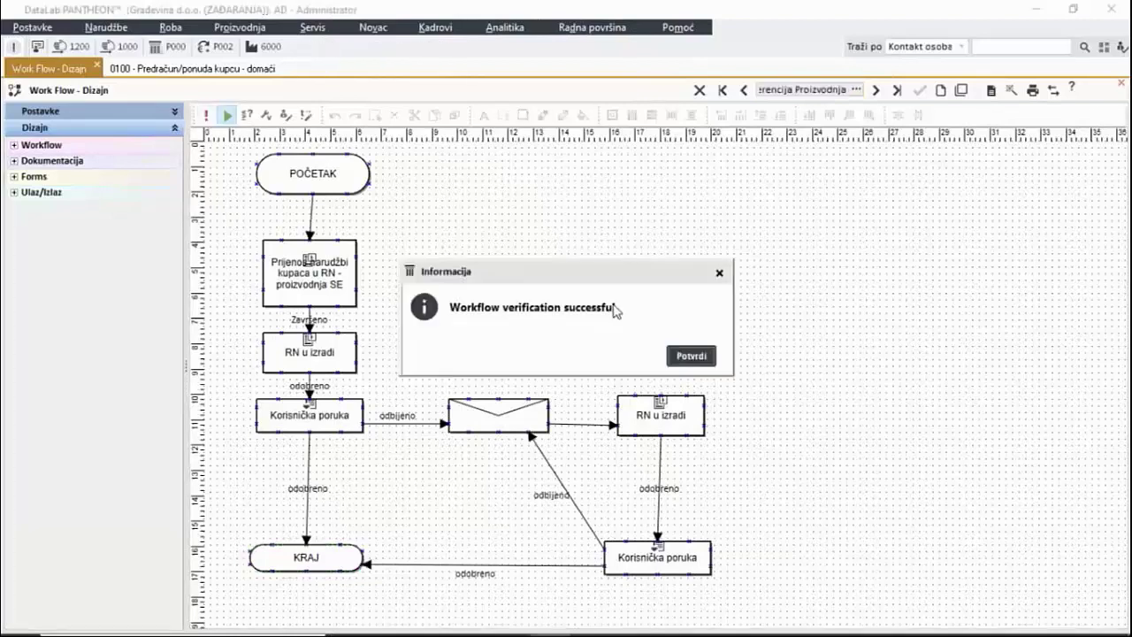
click(691, 356)
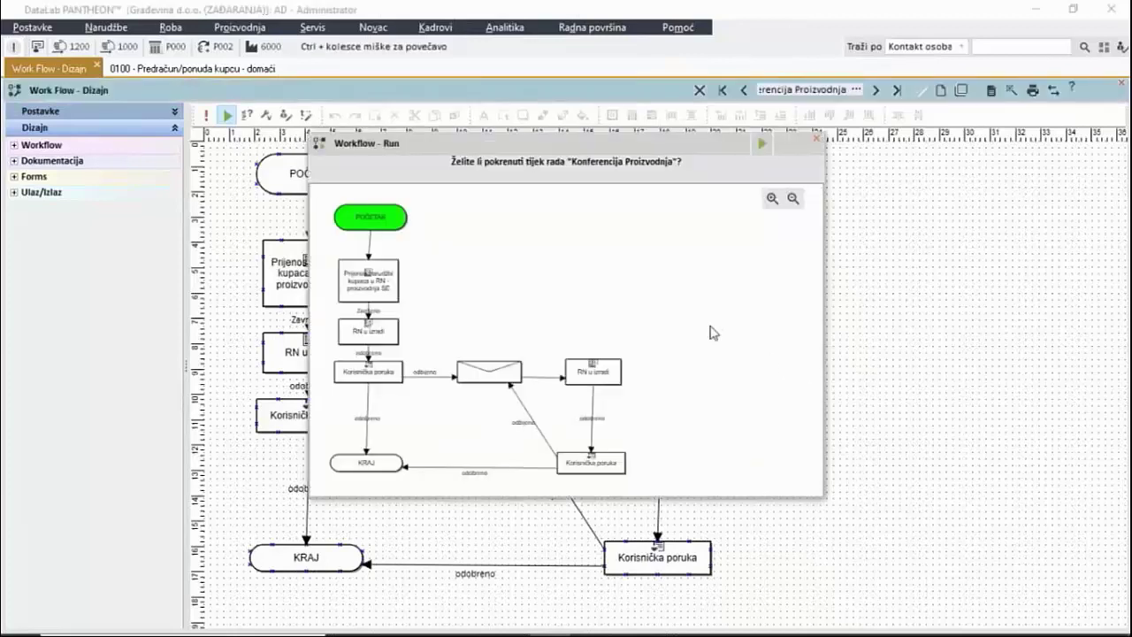
click(760, 144)
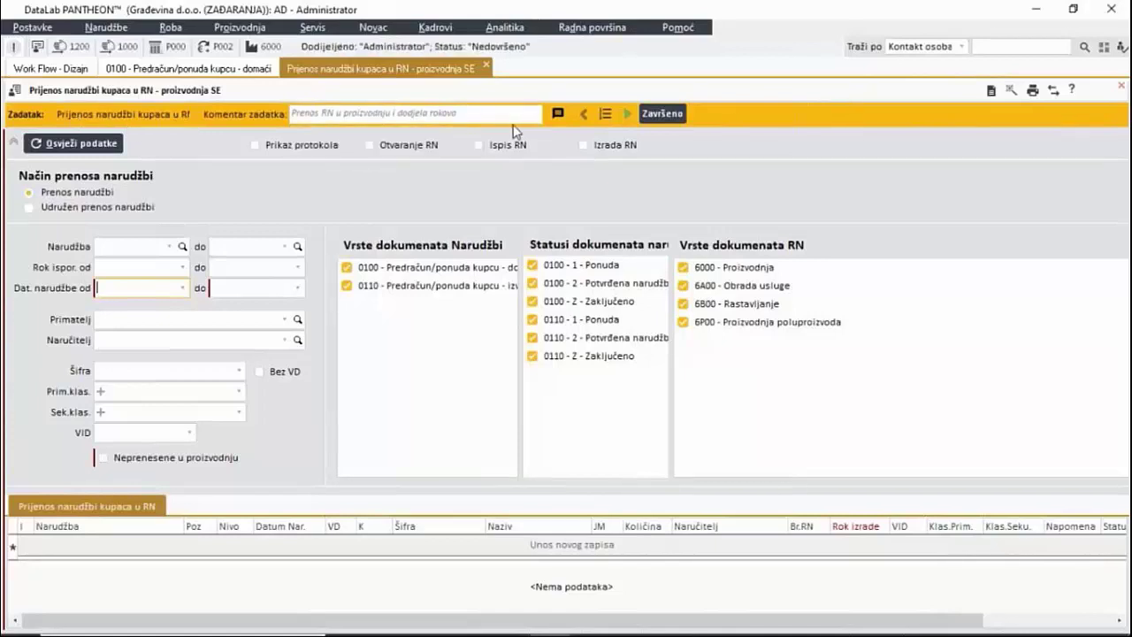
- Examine the order transfer task's list of required fields and actions
click(606, 114)
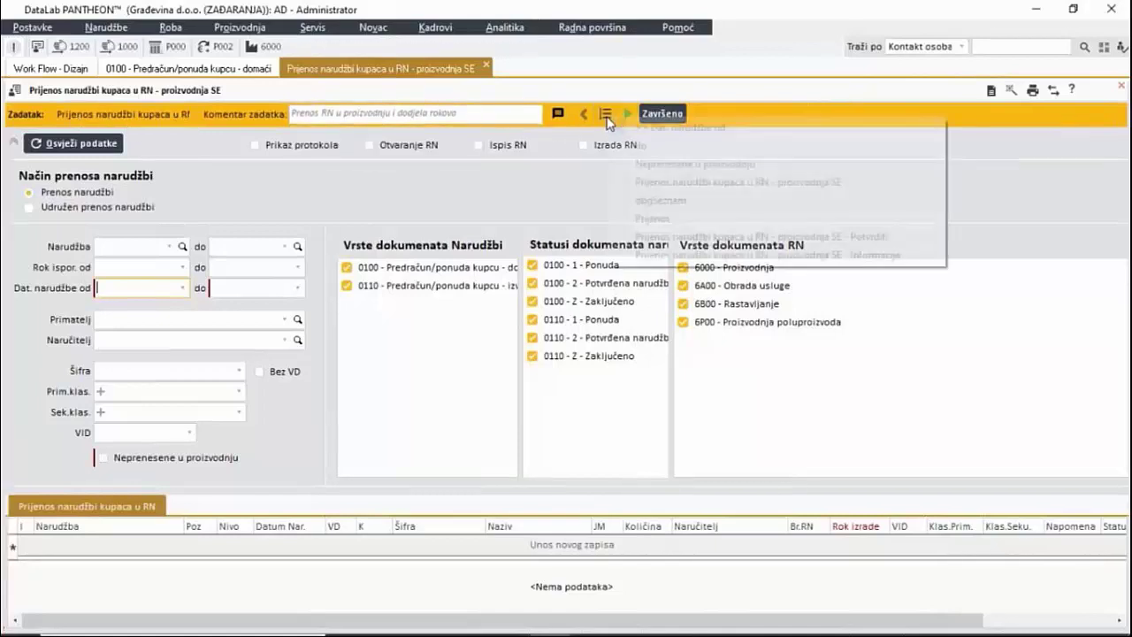
click(598, 180)
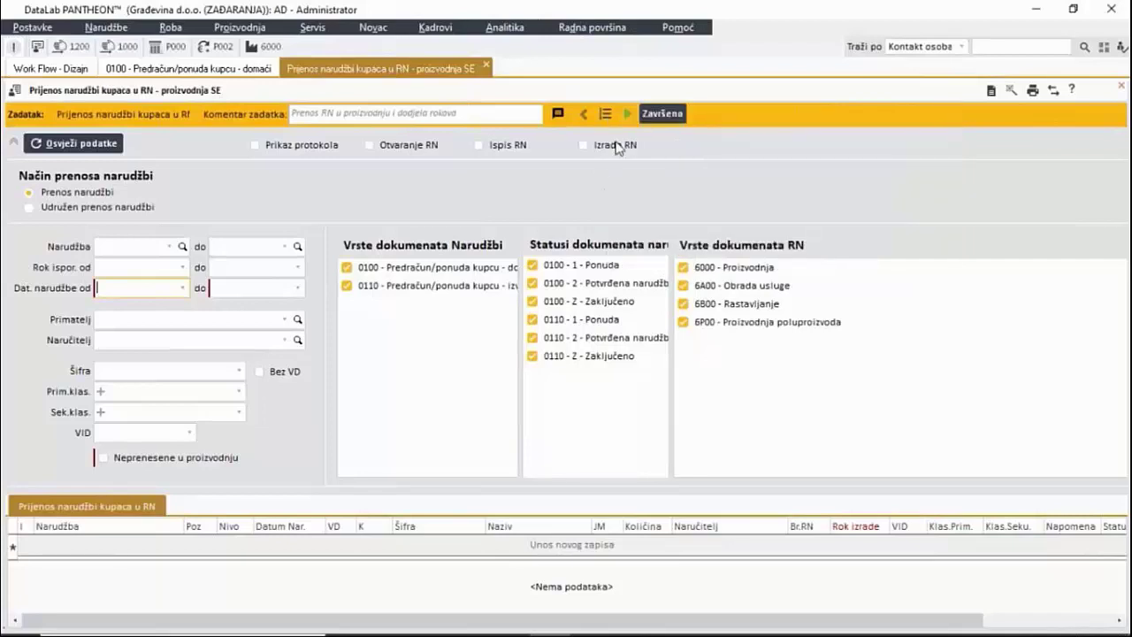
click(661, 118)
click(653, 117)
click(662, 113)
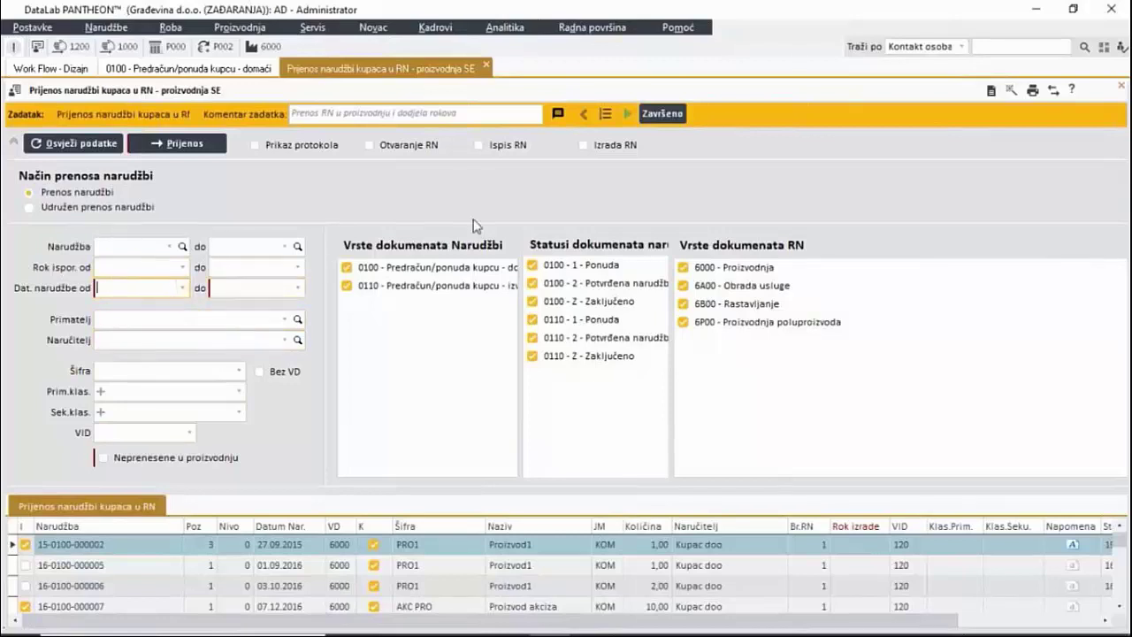
click(606, 115)
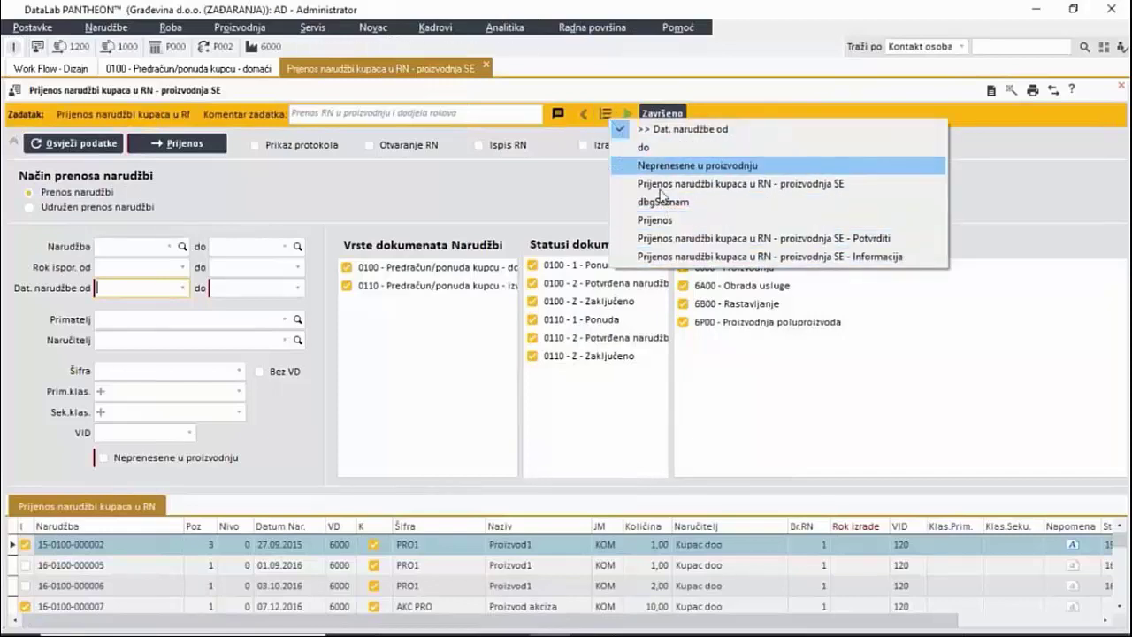
click(659, 238)
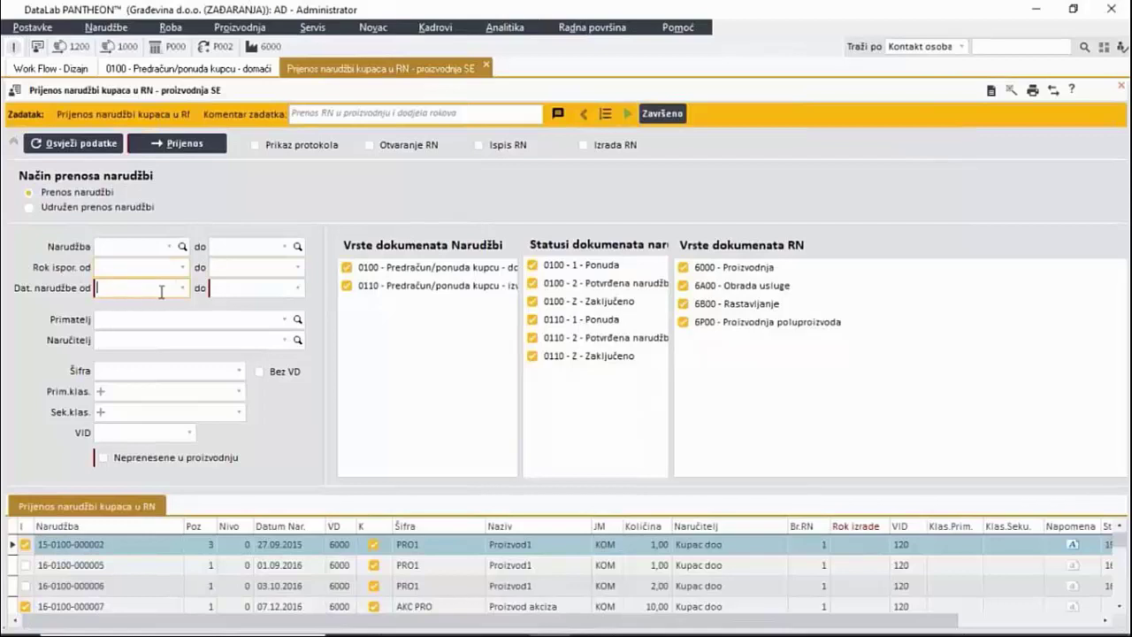
- Filter the orders to the date range 13.11.2019 to 13.11.2019 with "Neprenesene u proizvodnju" enabled, and refresh the list
click(185, 289)
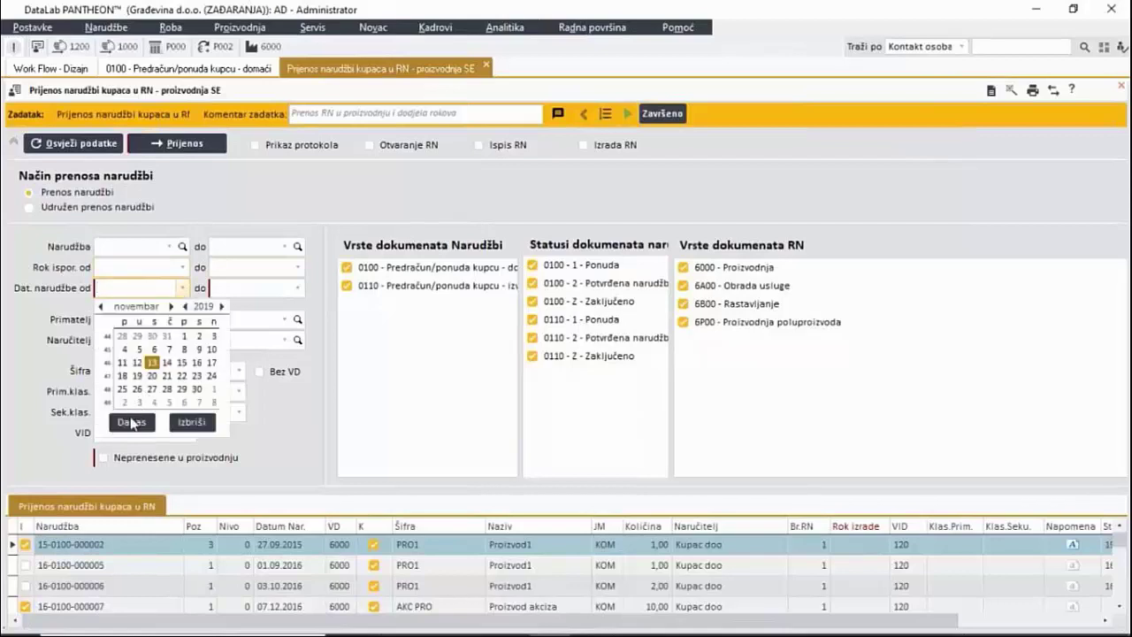
click(131, 422)
click(299, 289)
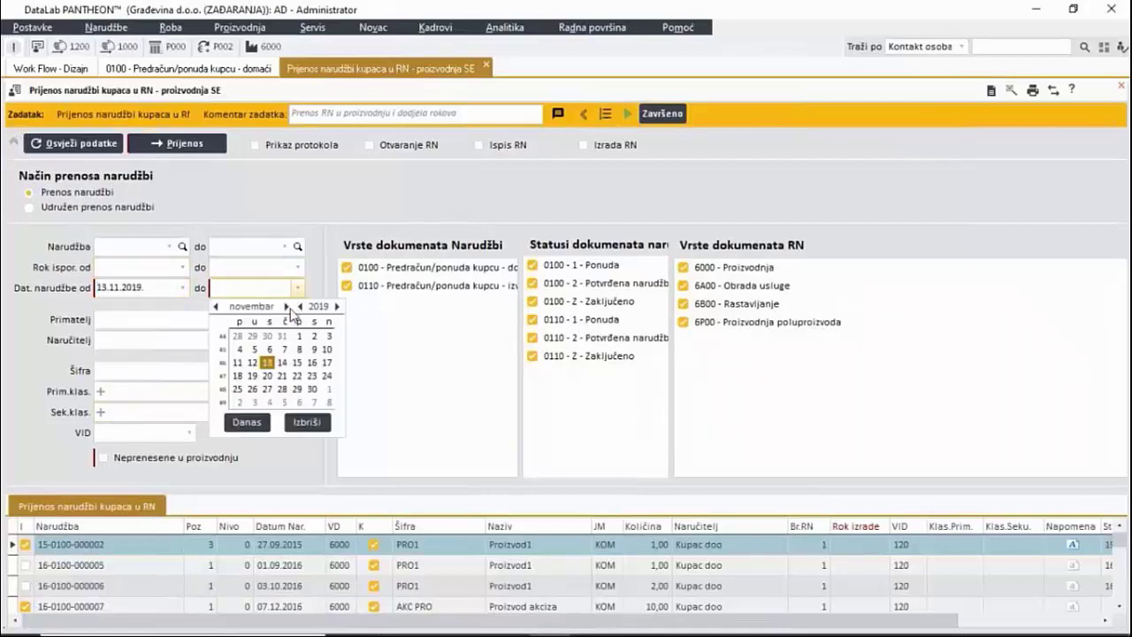
click(246, 421)
click(71, 147)
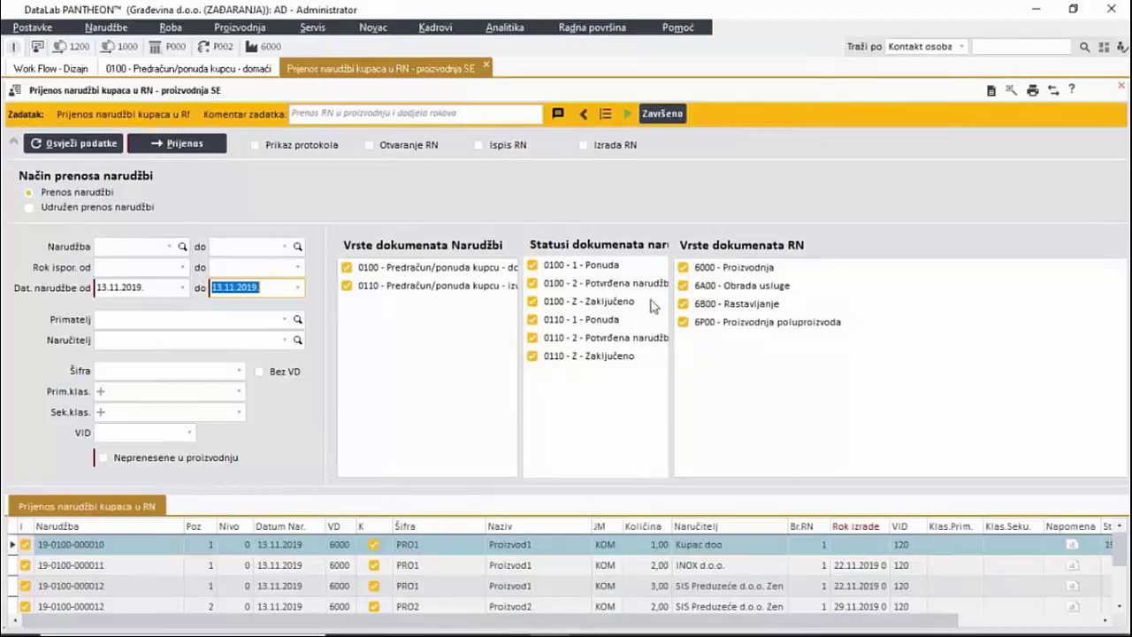
click(104, 458)
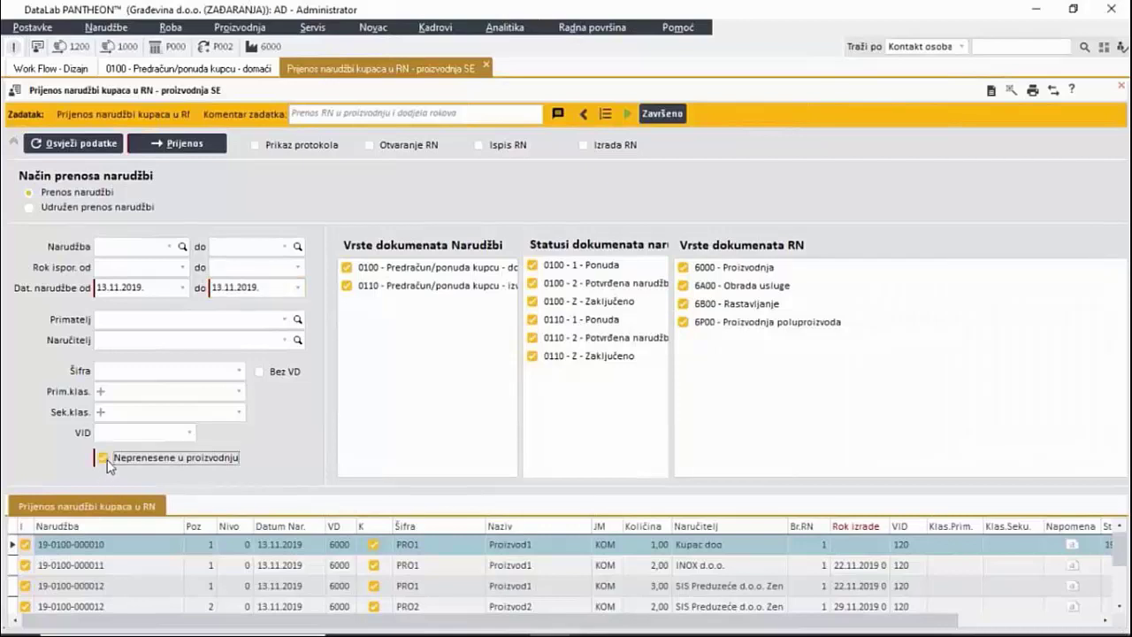
click(81, 146)
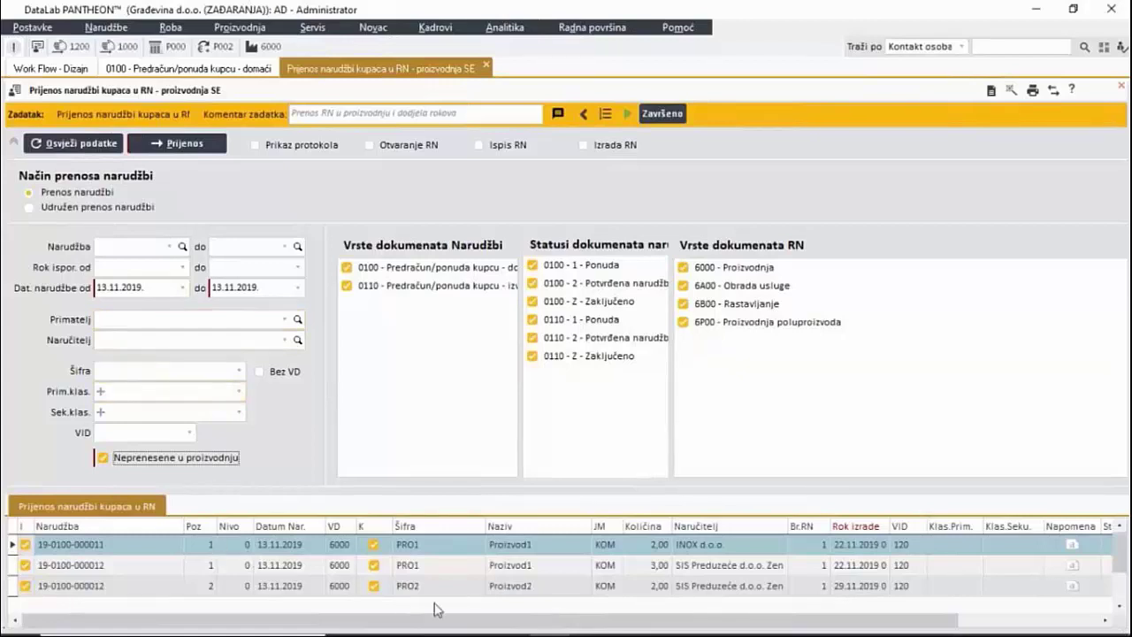
- Review the order positions listed for transfer to production
click(102, 545)
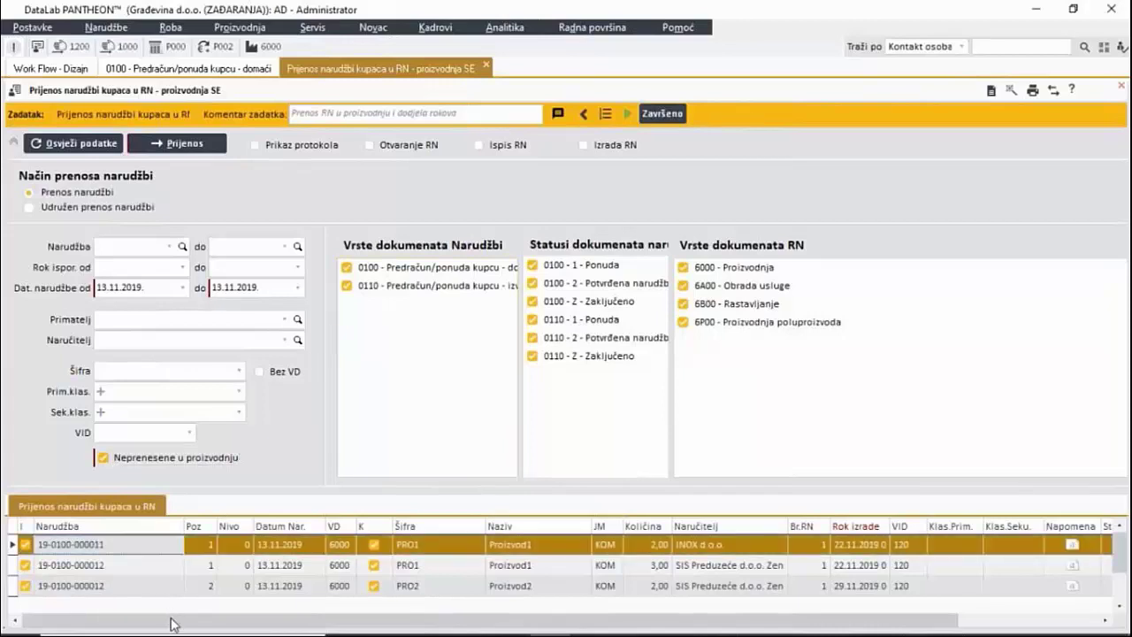
click(121, 566)
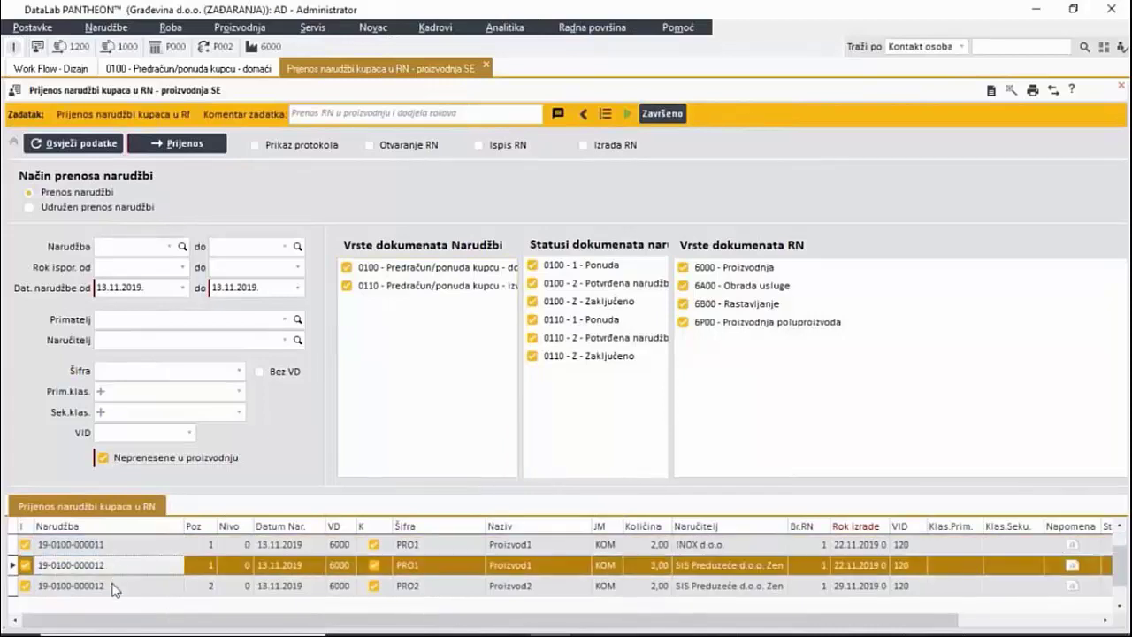
click(120, 588)
key(Up)
click(120, 589)
key(Up)
click(120, 589)
- Set the production deadline (Rok izrade) of the SIS Preduzeće order's PRO1 position to 26.11.2019
drag(275, 625, 445, 624)
click(683, 570)
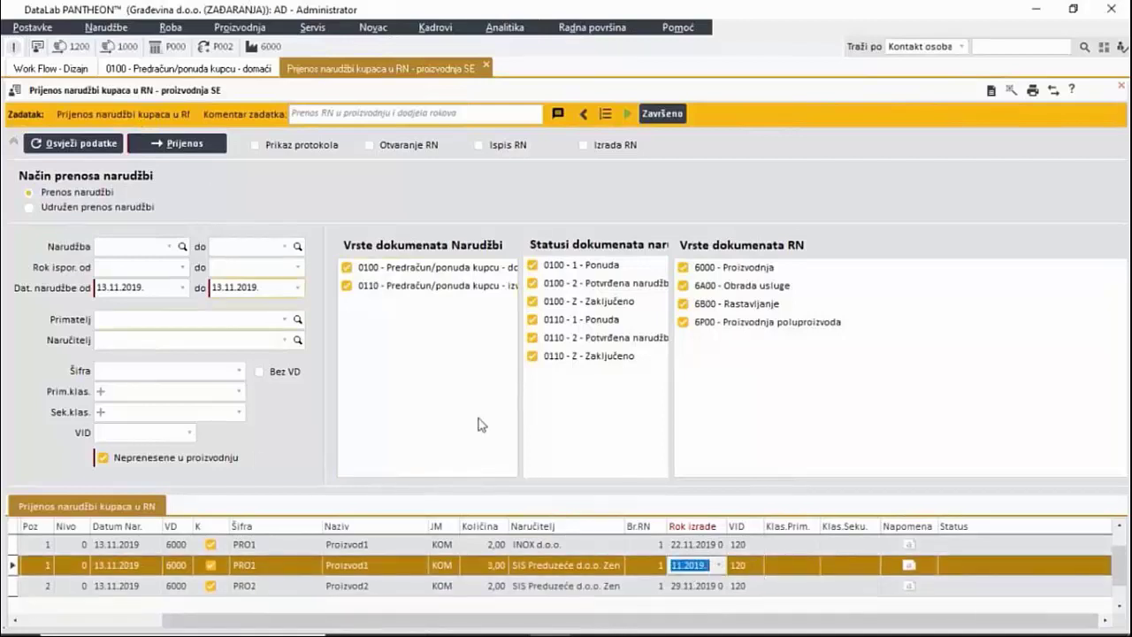
click(719, 567)
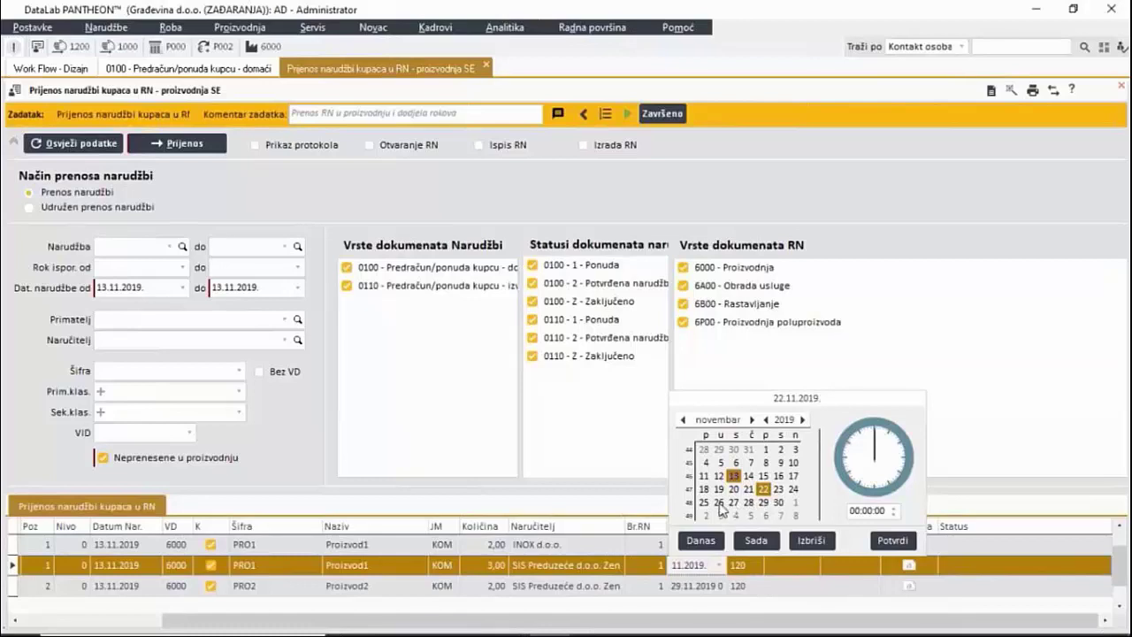
click(719, 502)
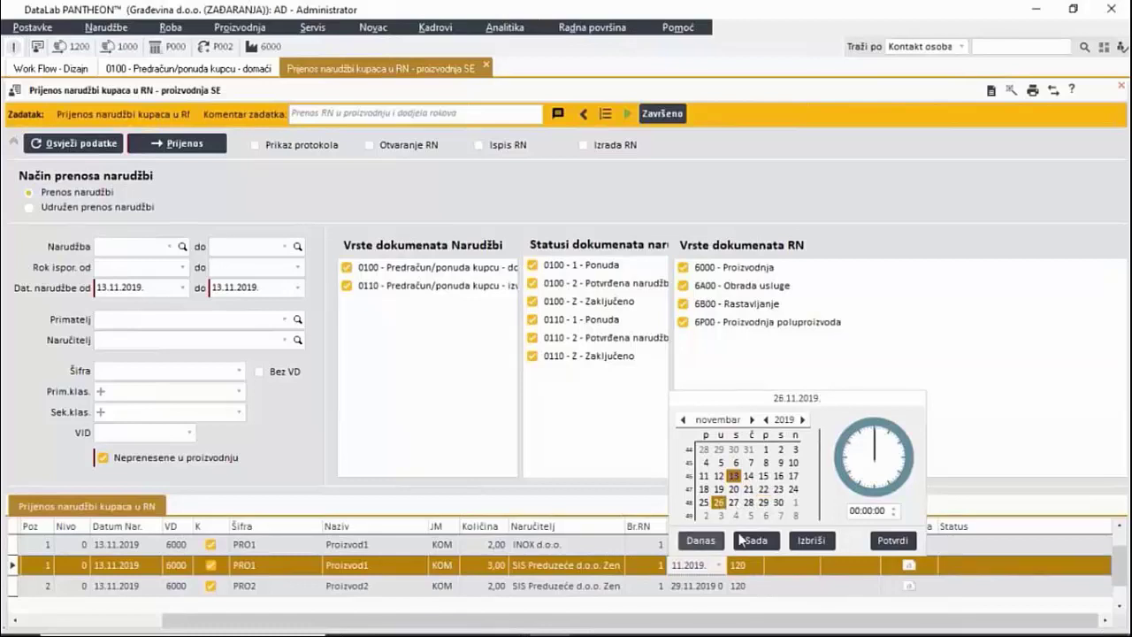
click(890, 539)
click(698, 585)
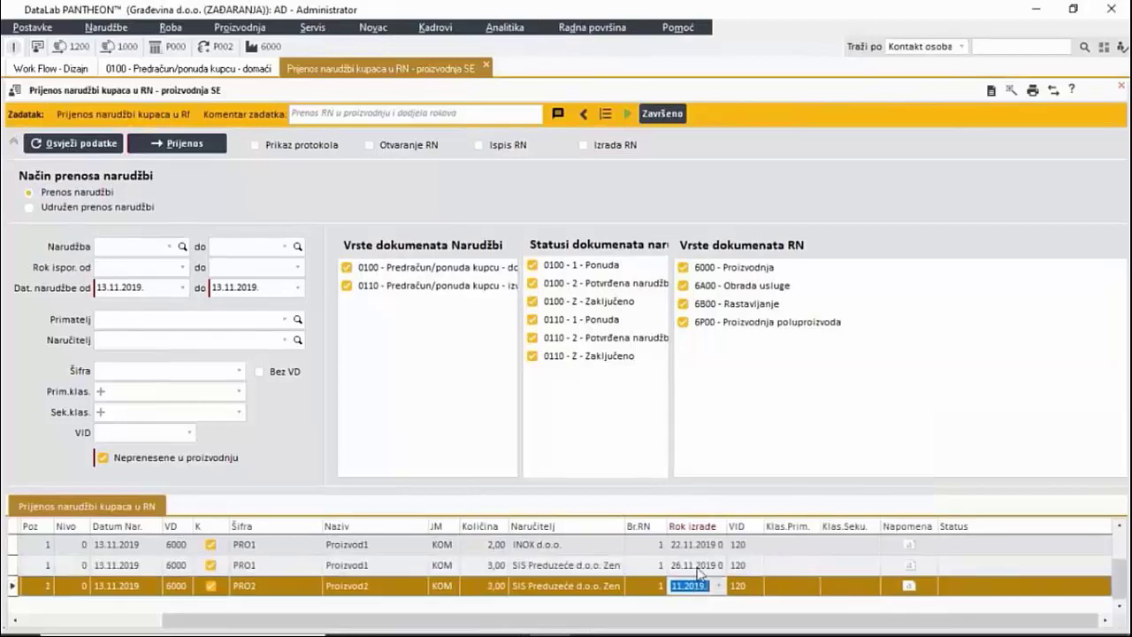
click(698, 566)
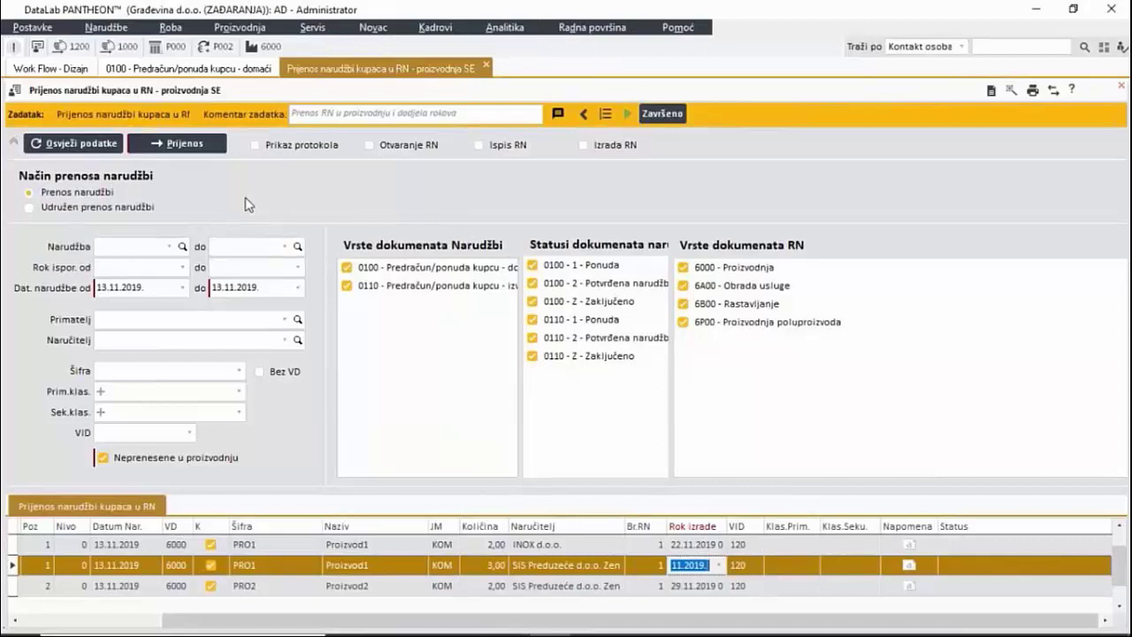
- Transfer the listed customer orders to production and confirm the operation
click(182, 146)
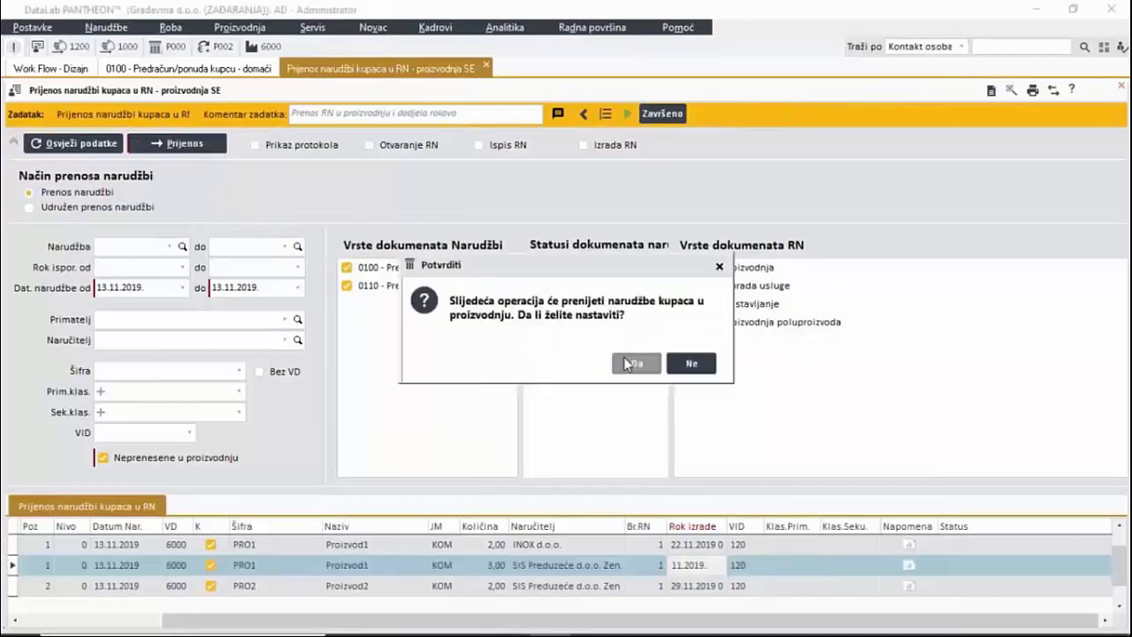
click(628, 364)
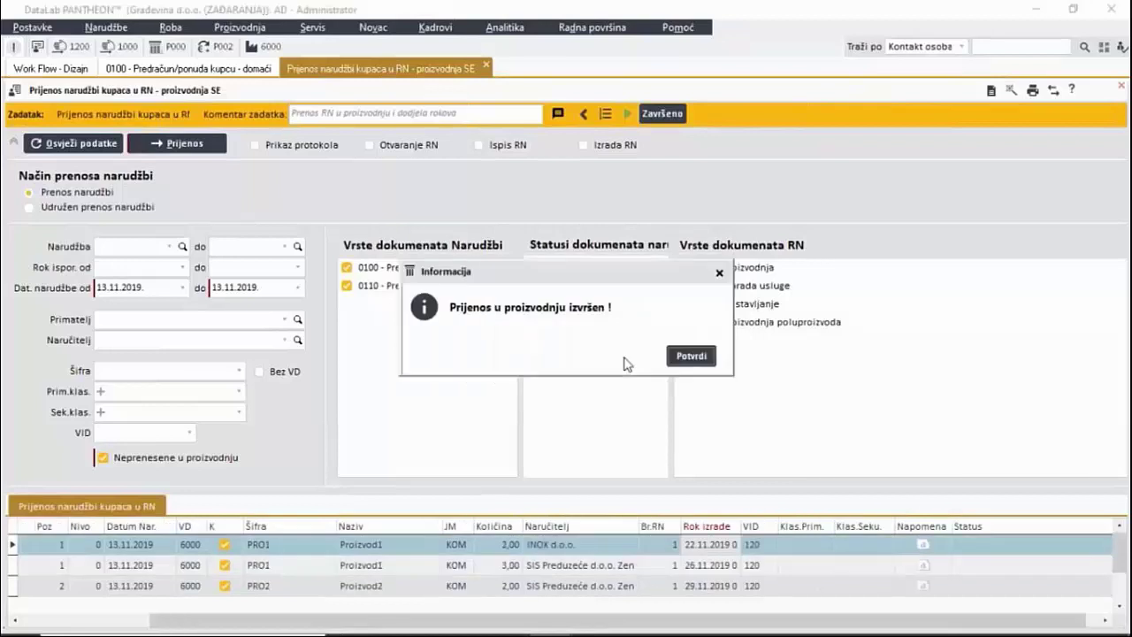
click(683, 356)
- Refresh the order list, turn off the "Neprenesene u proizvodnju" filter and complete the transfer task as Završeno
click(55, 143)
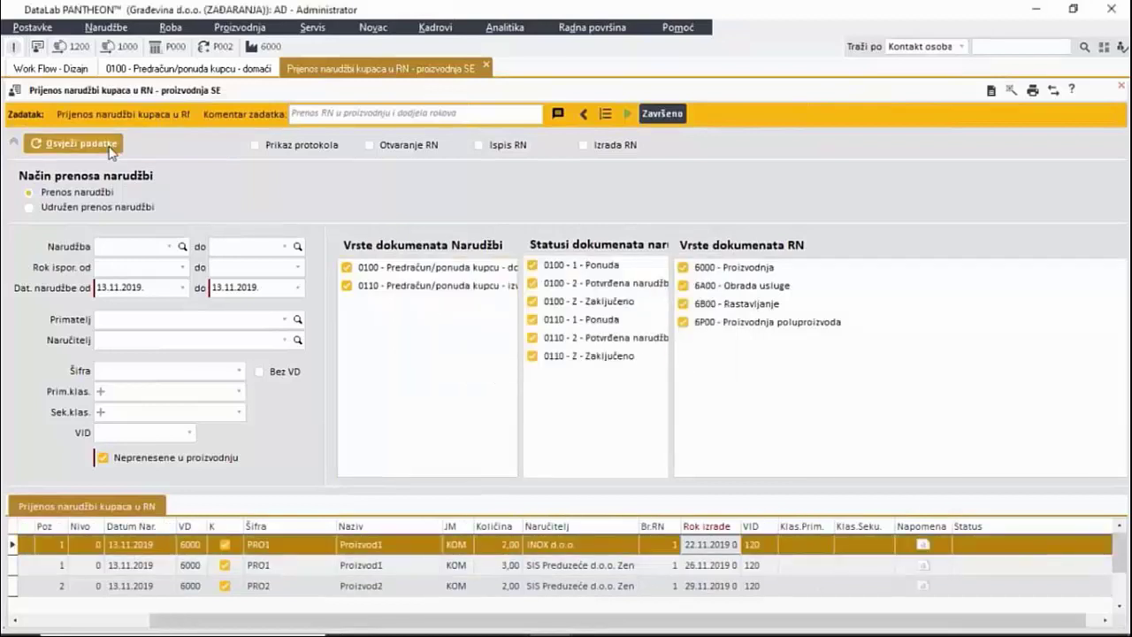
click(104, 458)
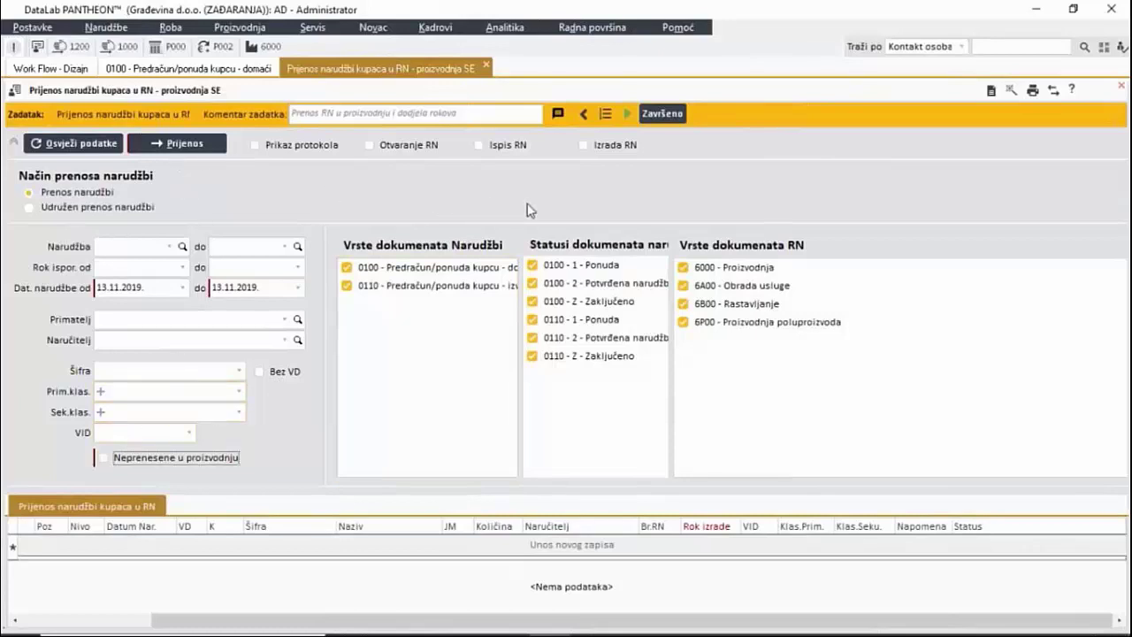
click(672, 122)
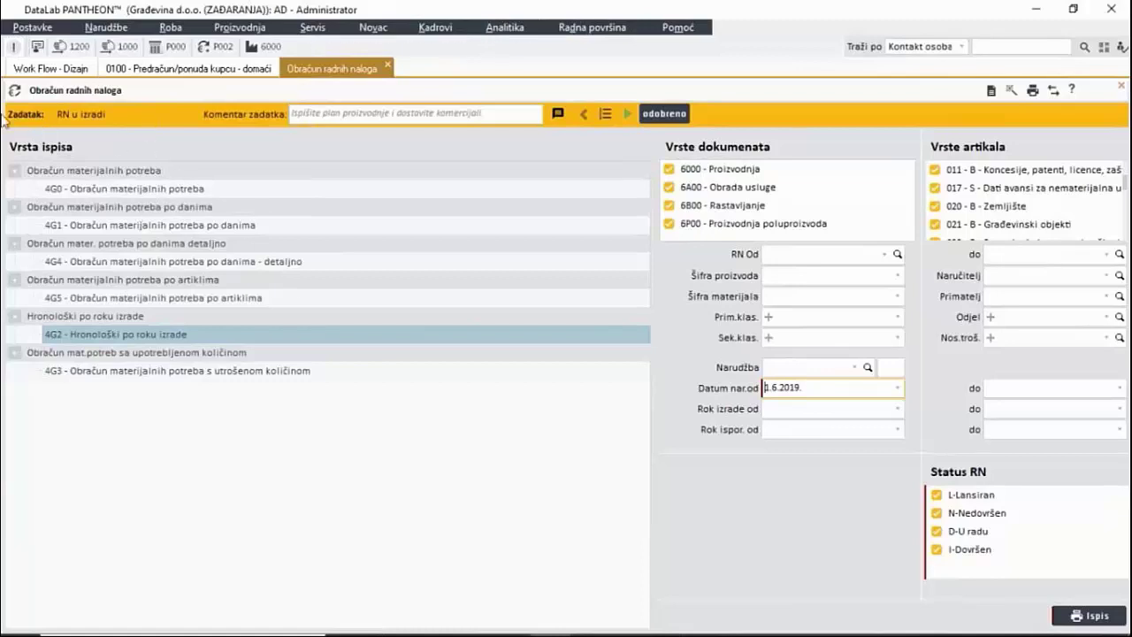
- Check the workflow diagram, and generate the "4G2 - Hronološki po roku izrade" report for orders dated from 13.11.2019
click(55, 71)
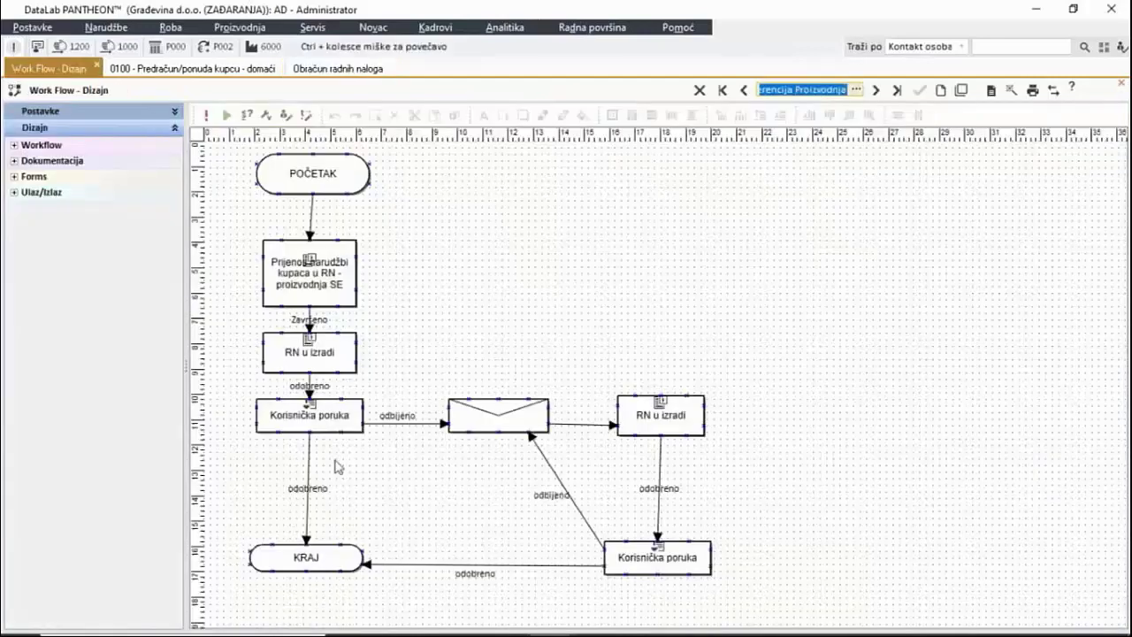
click(303, 71)
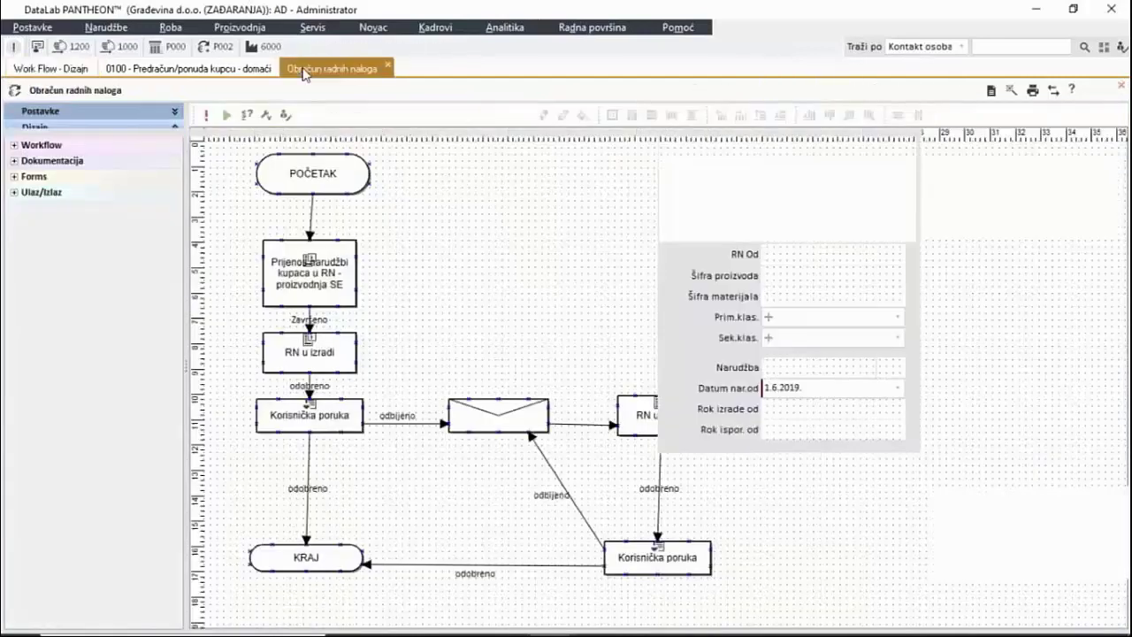
click(795, 395)
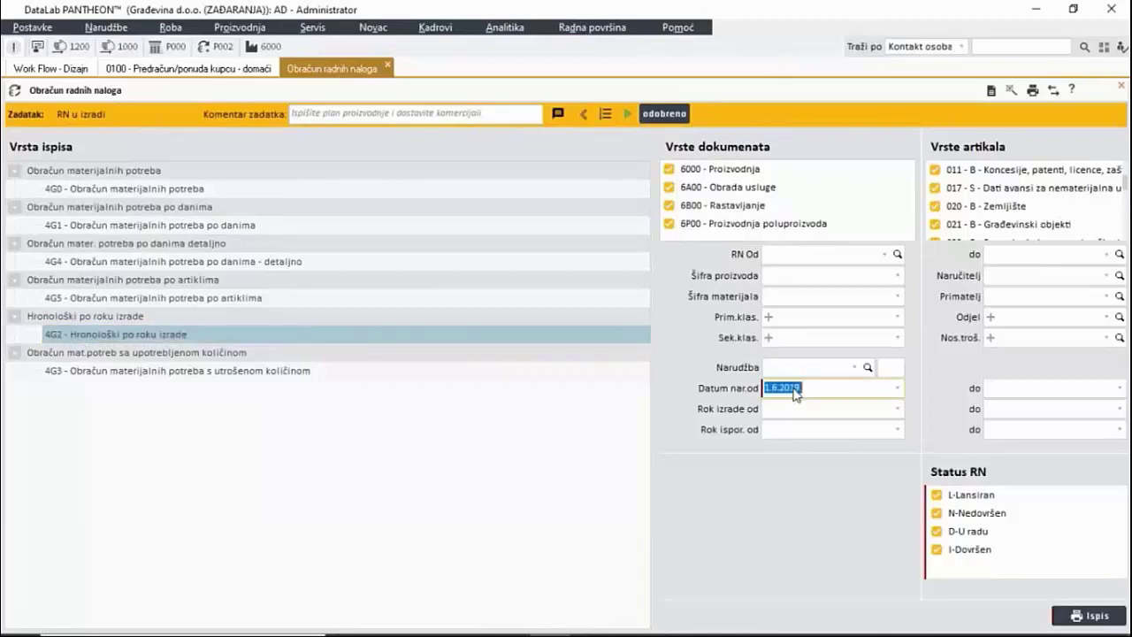
click(898, 389)
click(798, 522)
click(150, 338)
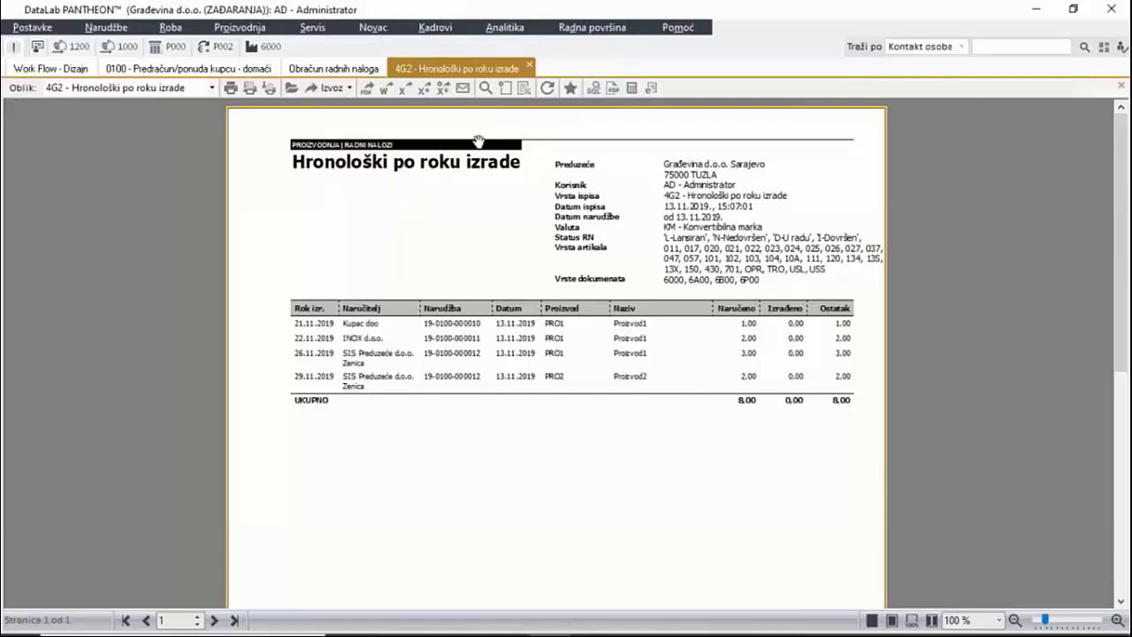
- View the e-mail form for sending the report as a PDF, and close it together with the report preview
click(462, 88)
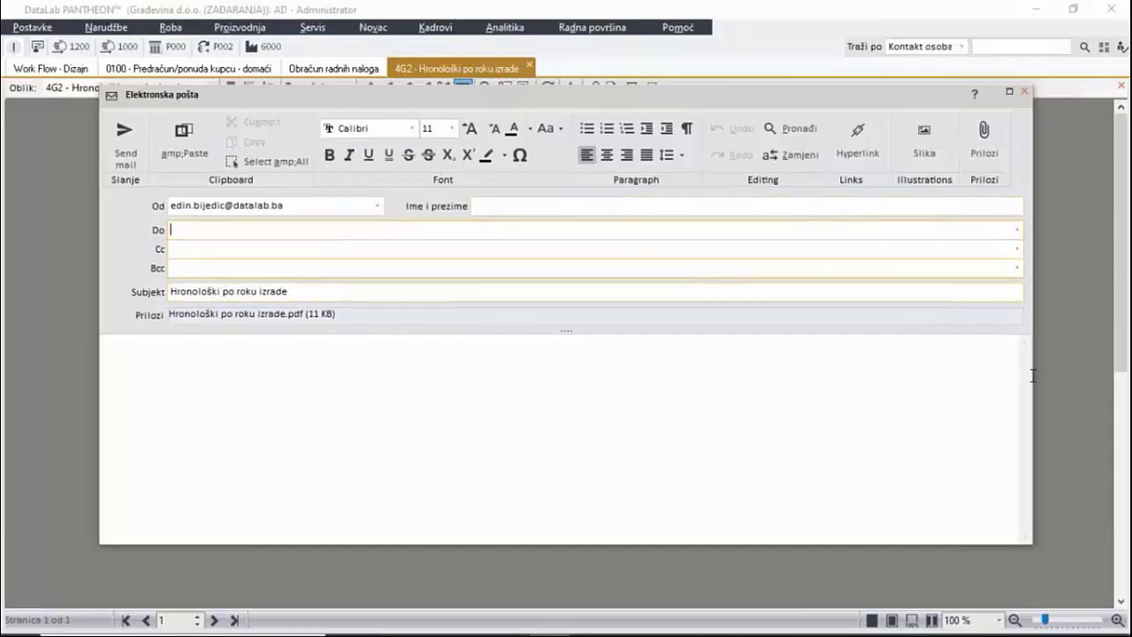
click(1024, 91)
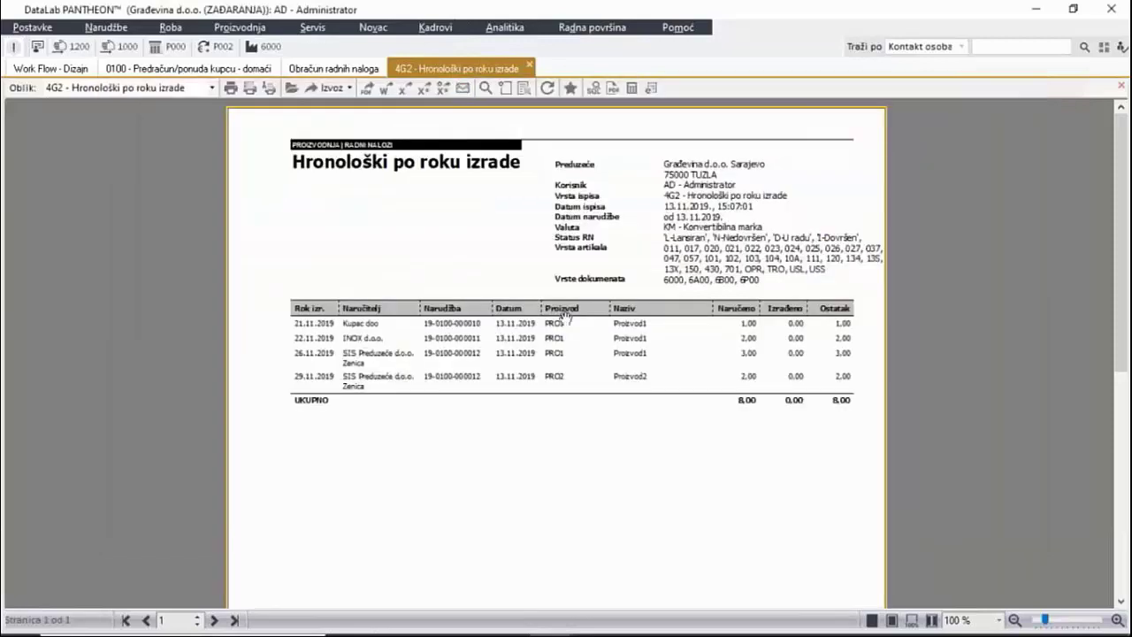
click(530, 66)
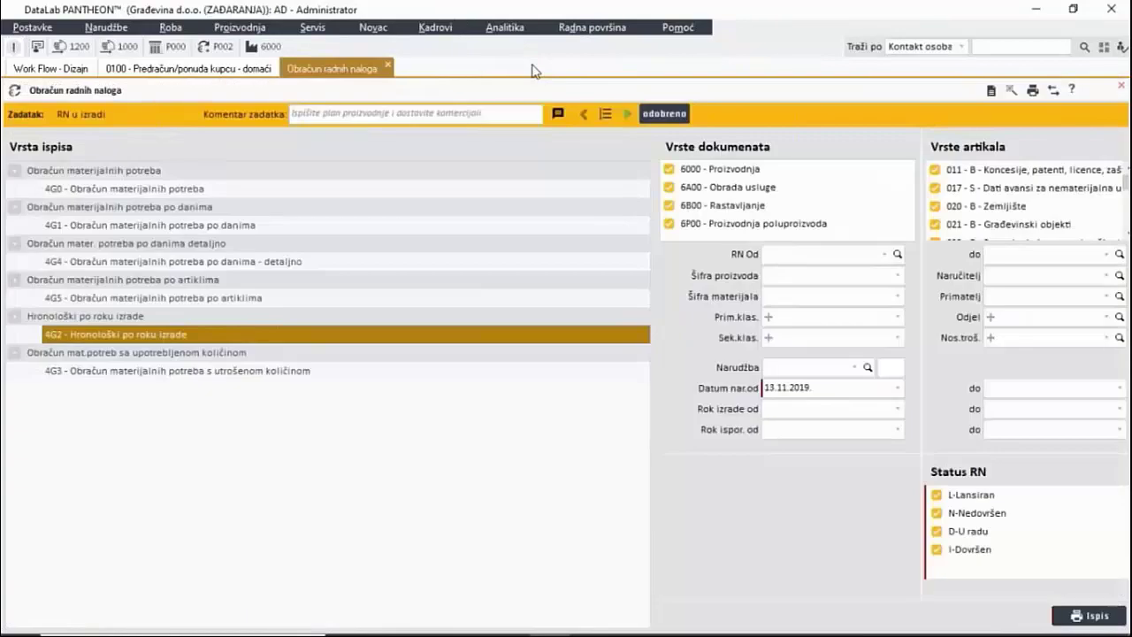
- Check the required fields of the "RN u izradi" task and finish the task
click(606, 113)
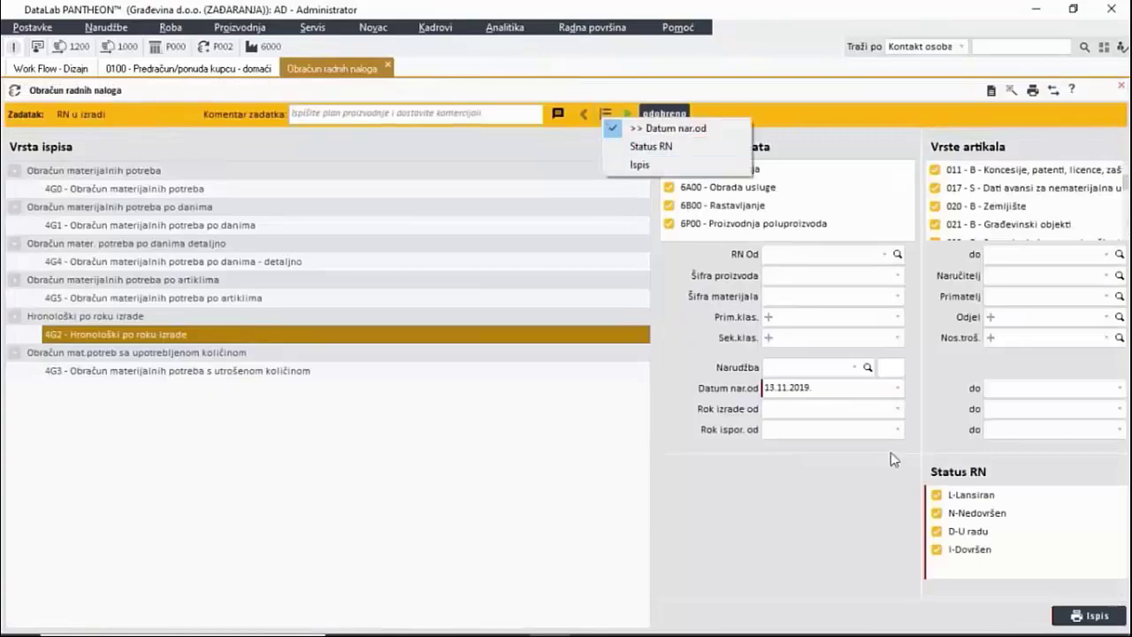
click(560, 154)
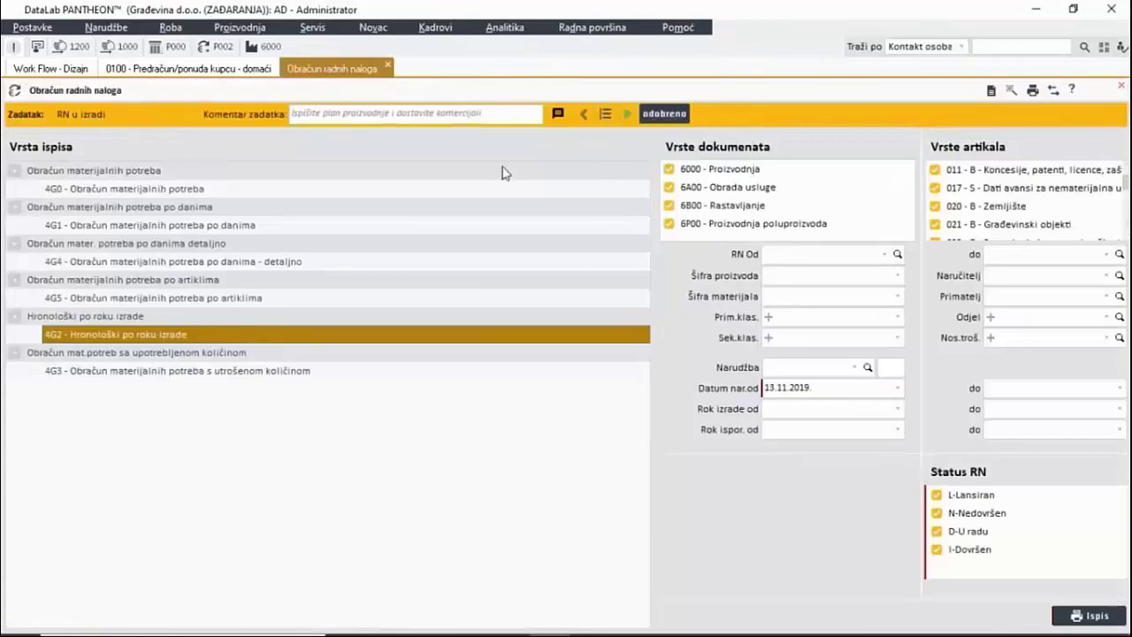
click(506, 171)
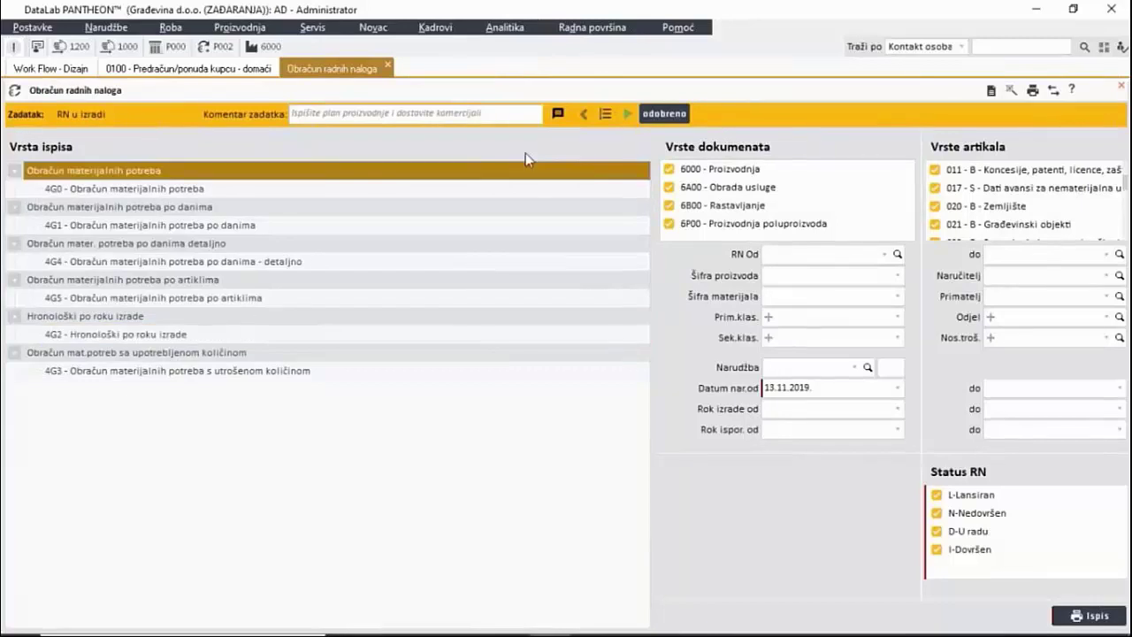
key(Escape)
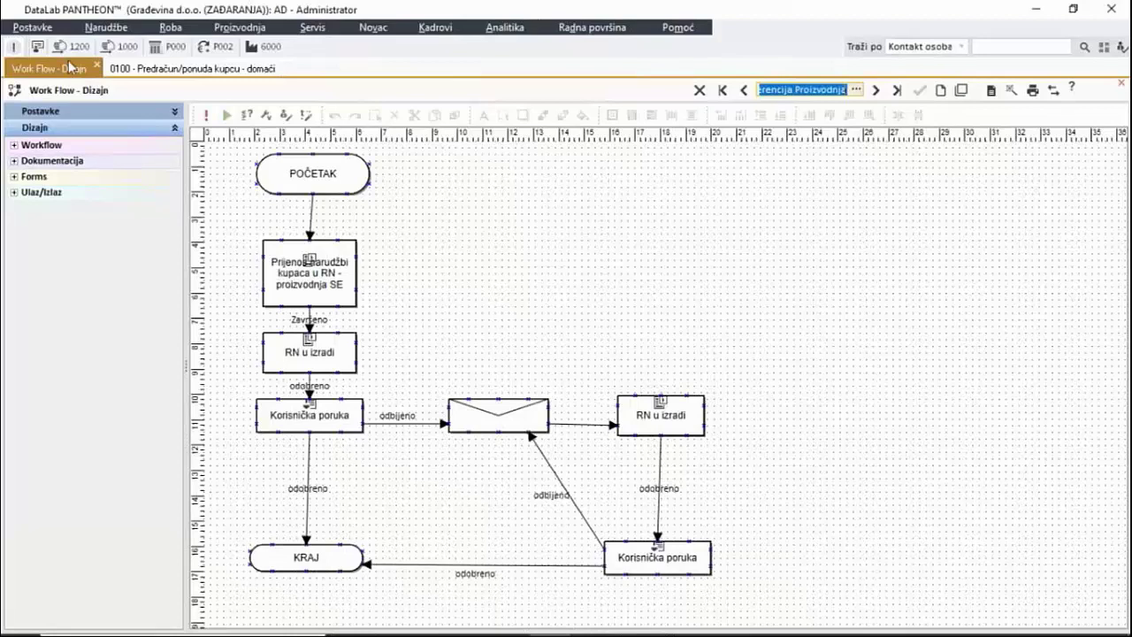
- Switch the logged-in user to JH and close the task overview that opens after login
click(32, 26)
click(94, 211)
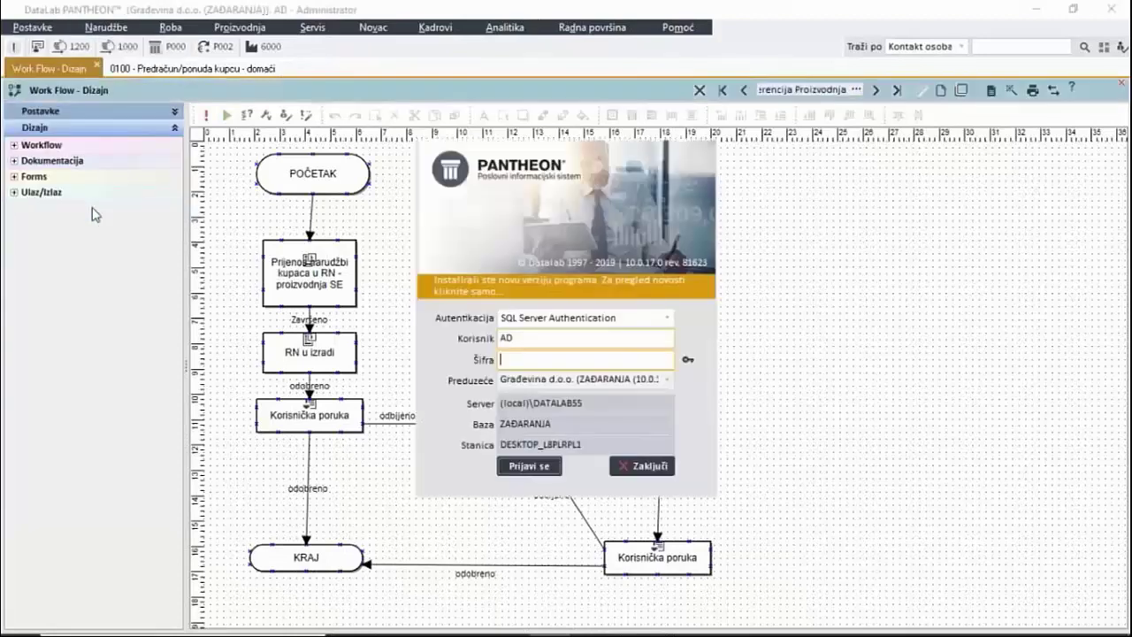
double_click(553, 343)
text(JH)
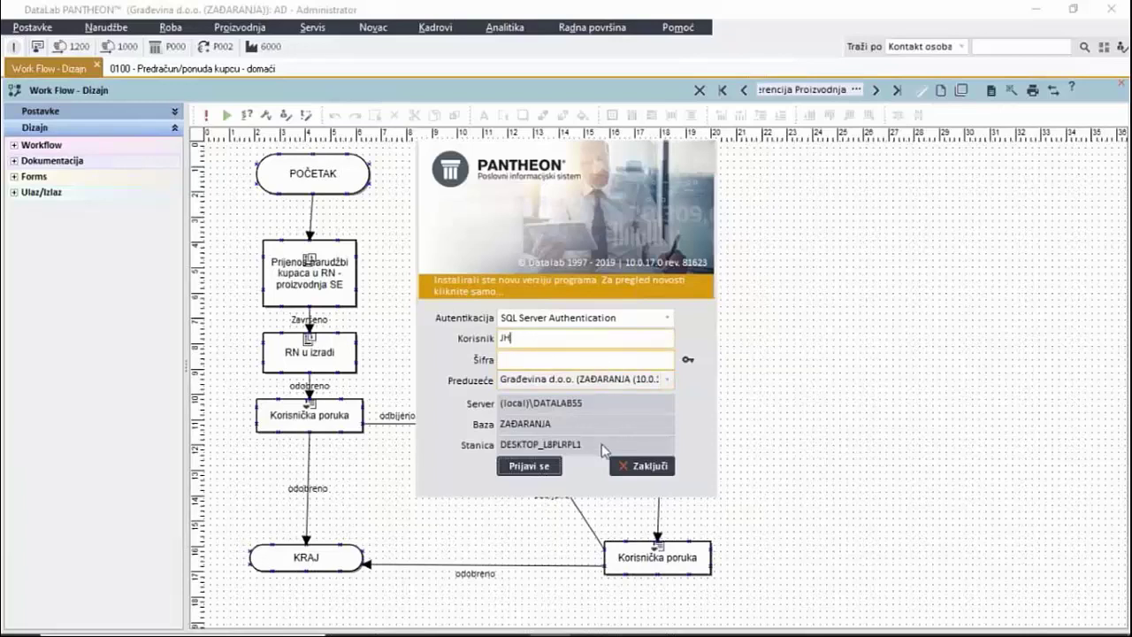
click(549, 467)
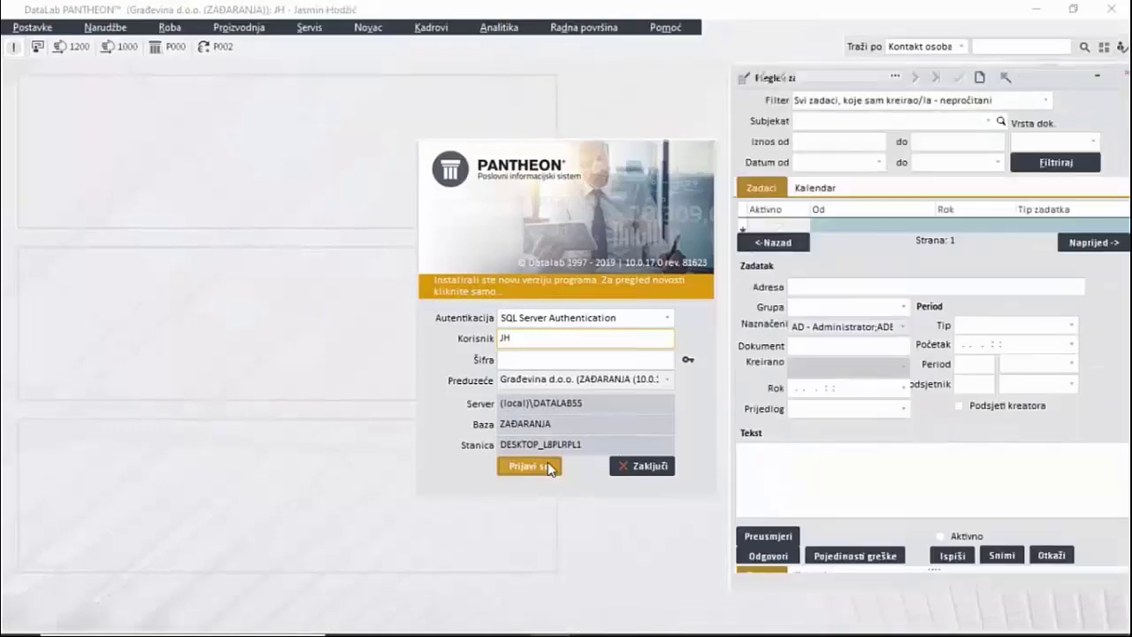
click(1123, 74)
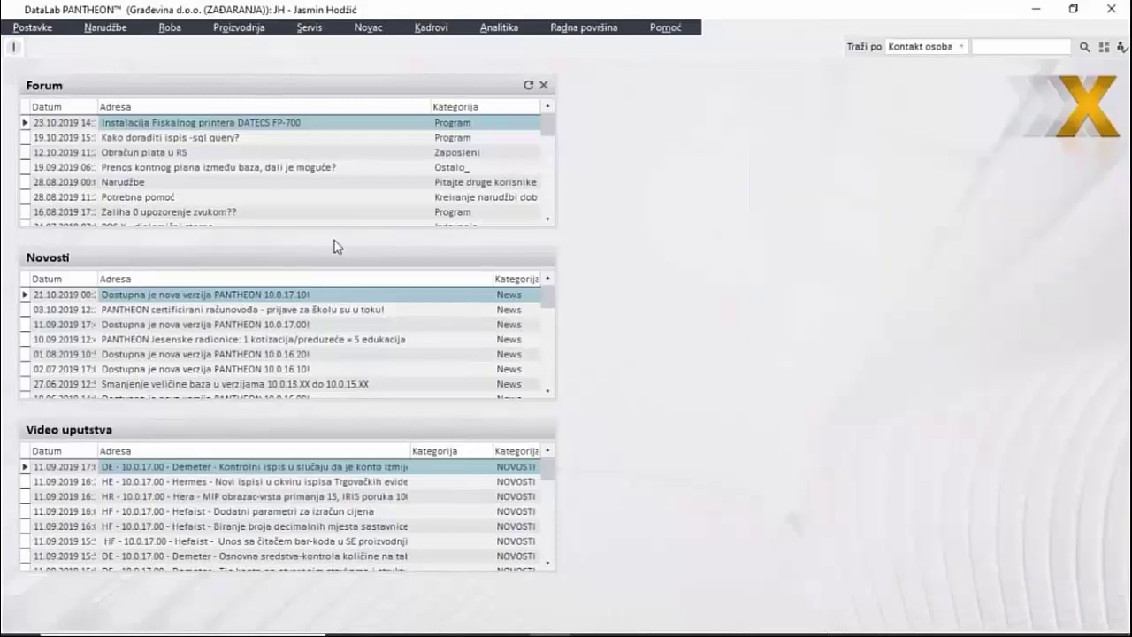
- Open Workflow - Run, review the pending "Korisnička poruka" task with its messages and diagram, and open the task
click(33, 28)
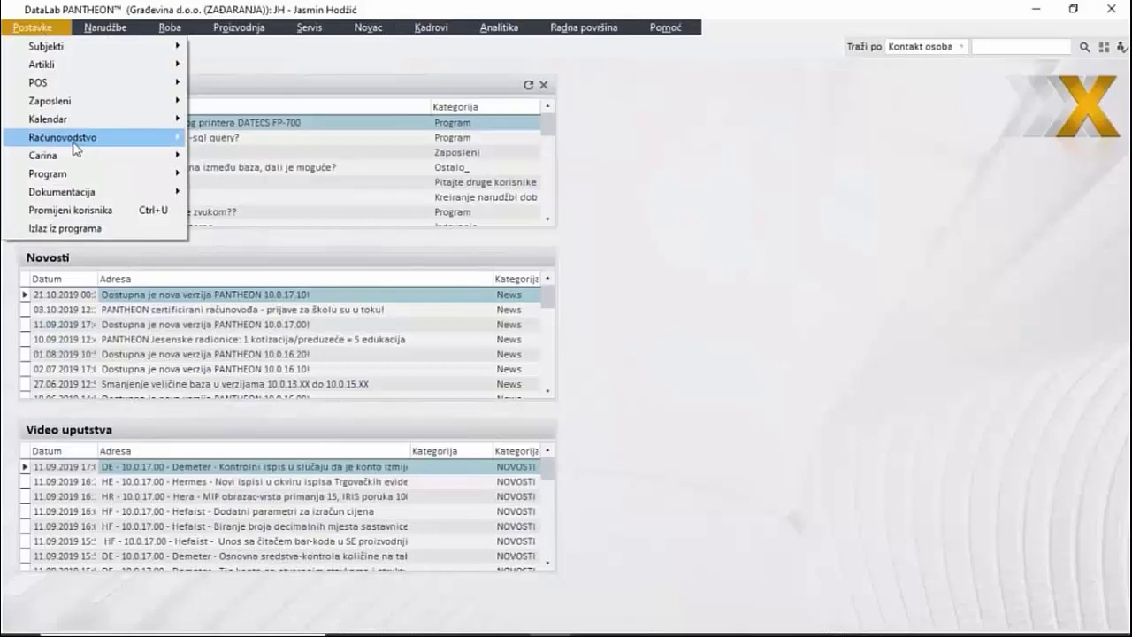
mouse_move(104, 197)
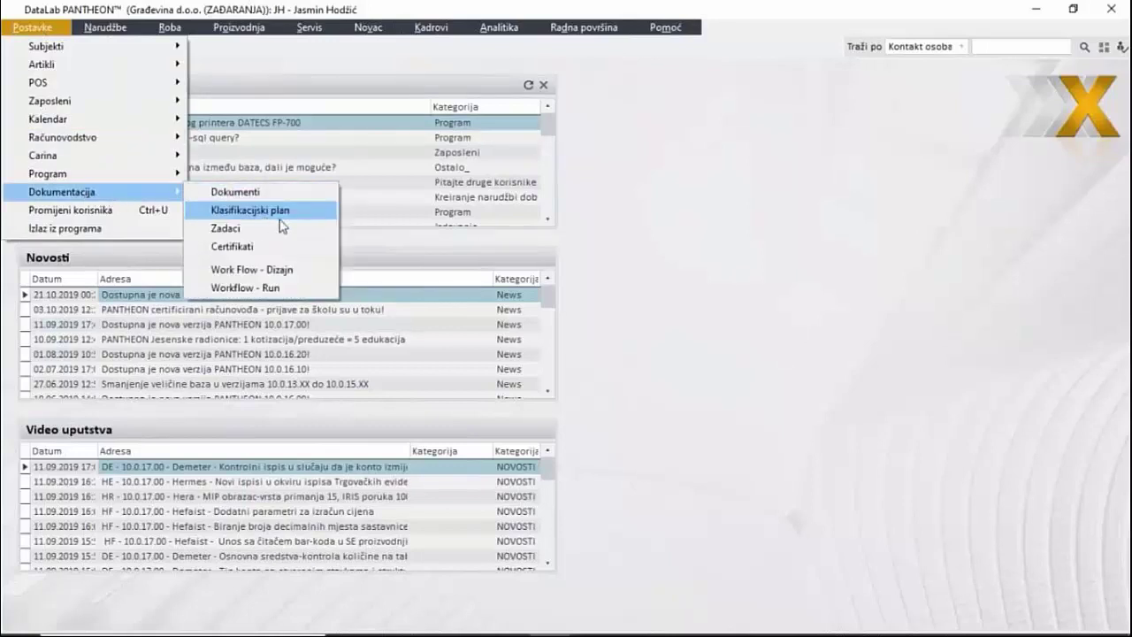
click(266, 290)
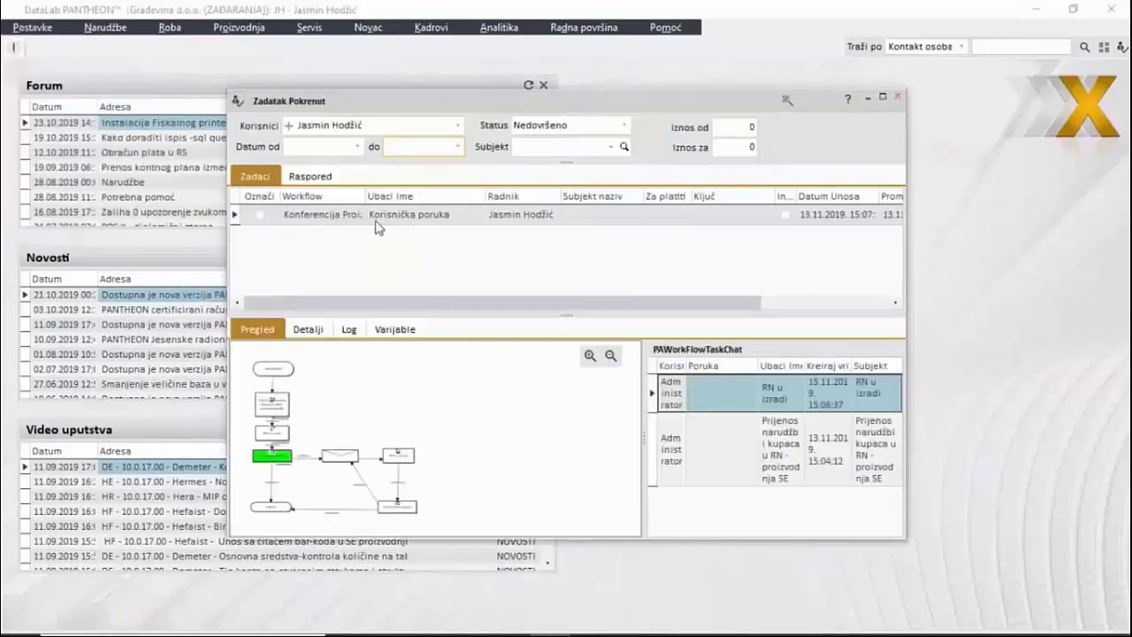
click(344, 215)
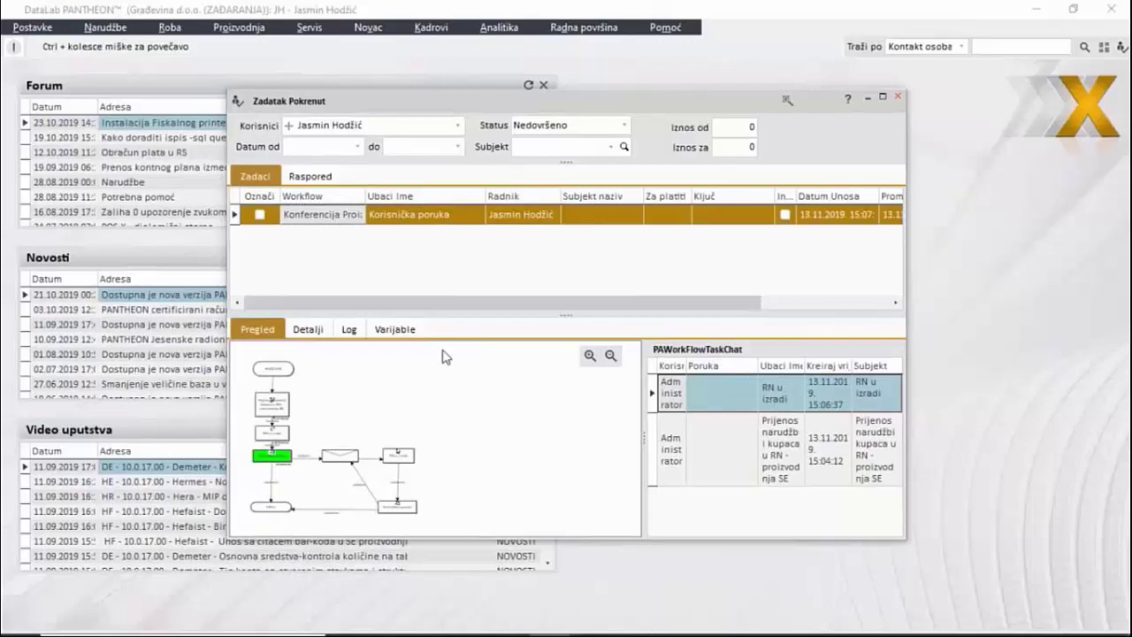
click(727, 396)
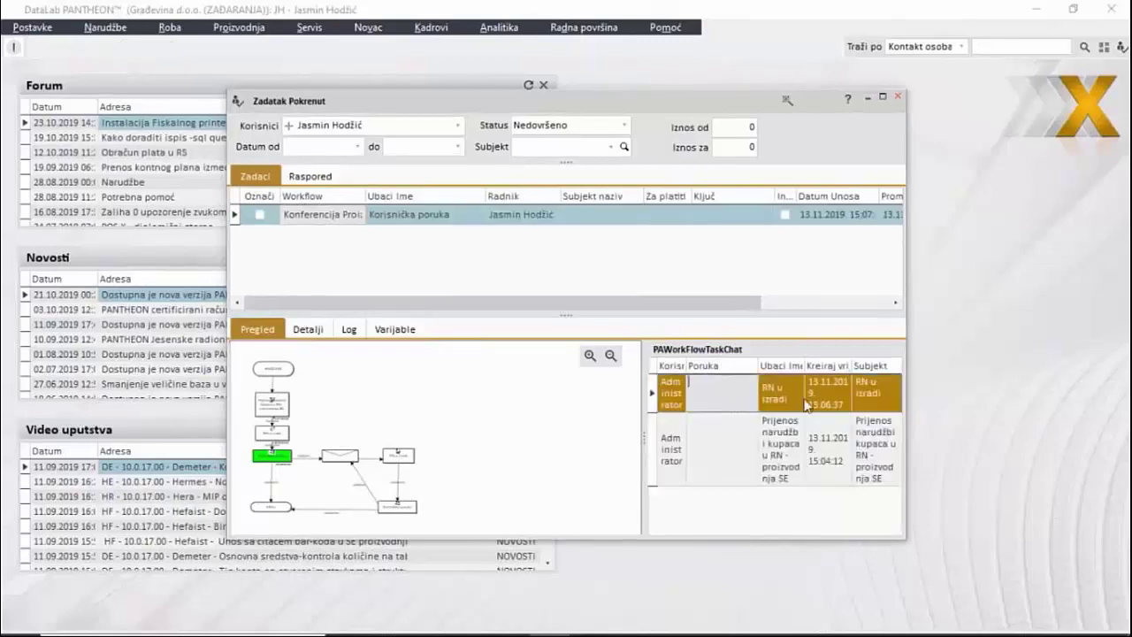
mouse_move(282, 458)
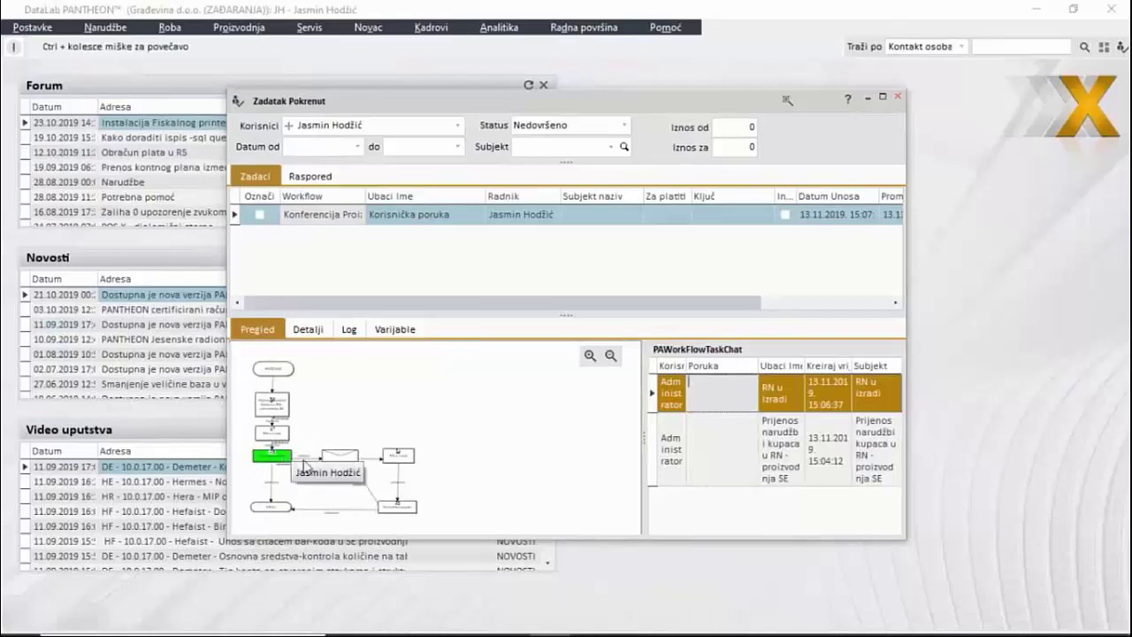
double_click(320, 216)
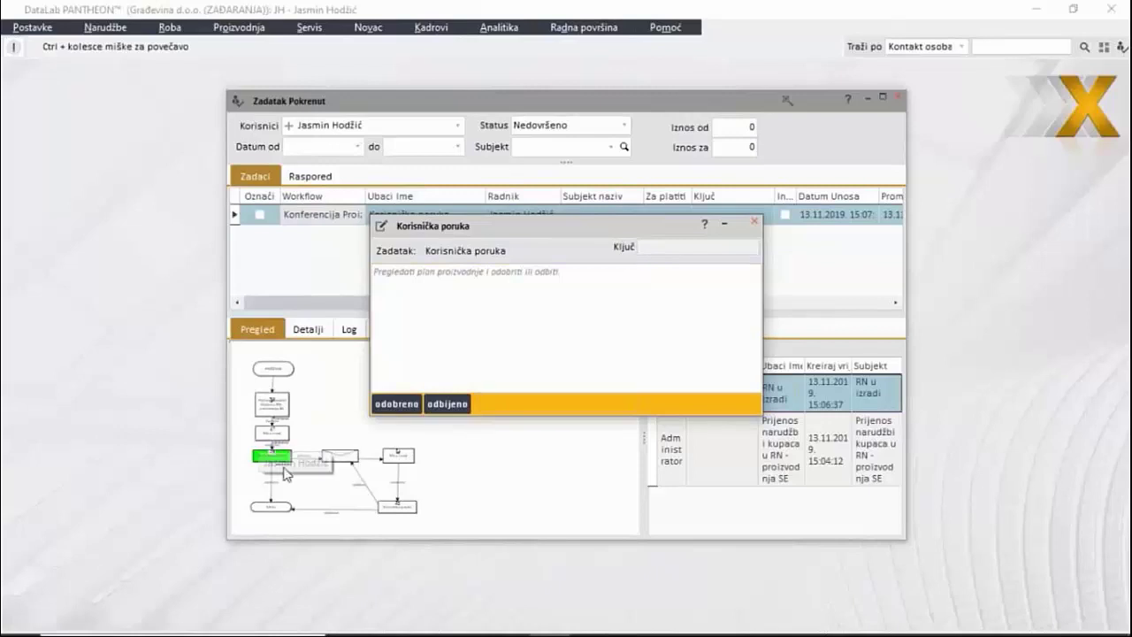
- Enter the comment "narudžbu 2 treba pomijeriti naprijed po dogovoru sa kupcem." in the user message and complete the task as odbijeno
click(404, 276)
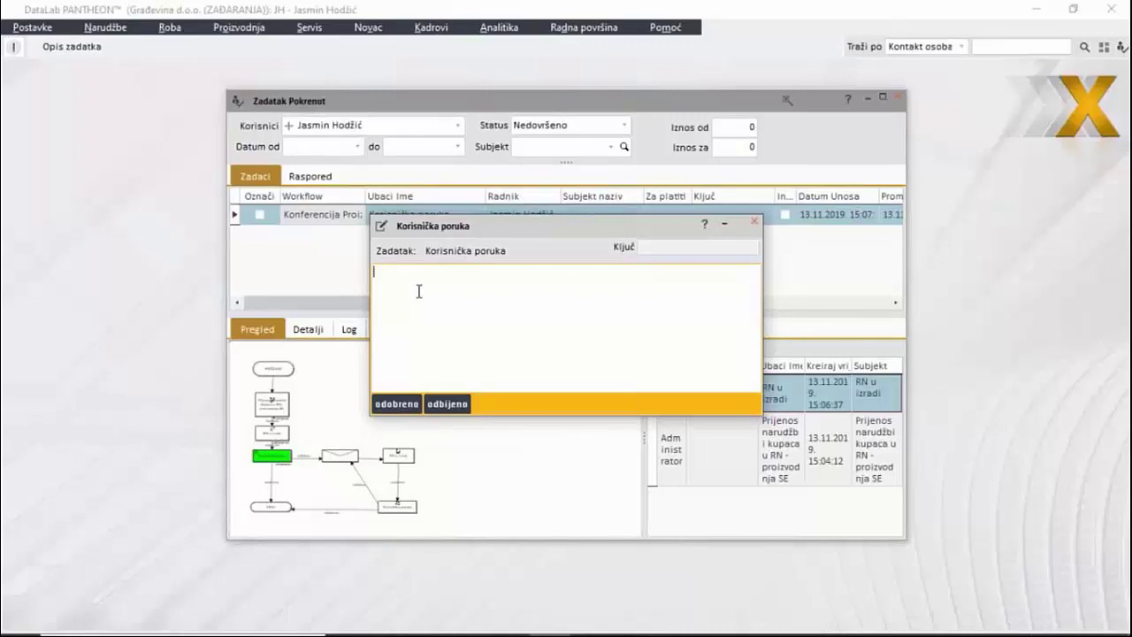
text(narudžbu 2 treba pomijeriti naprijed)
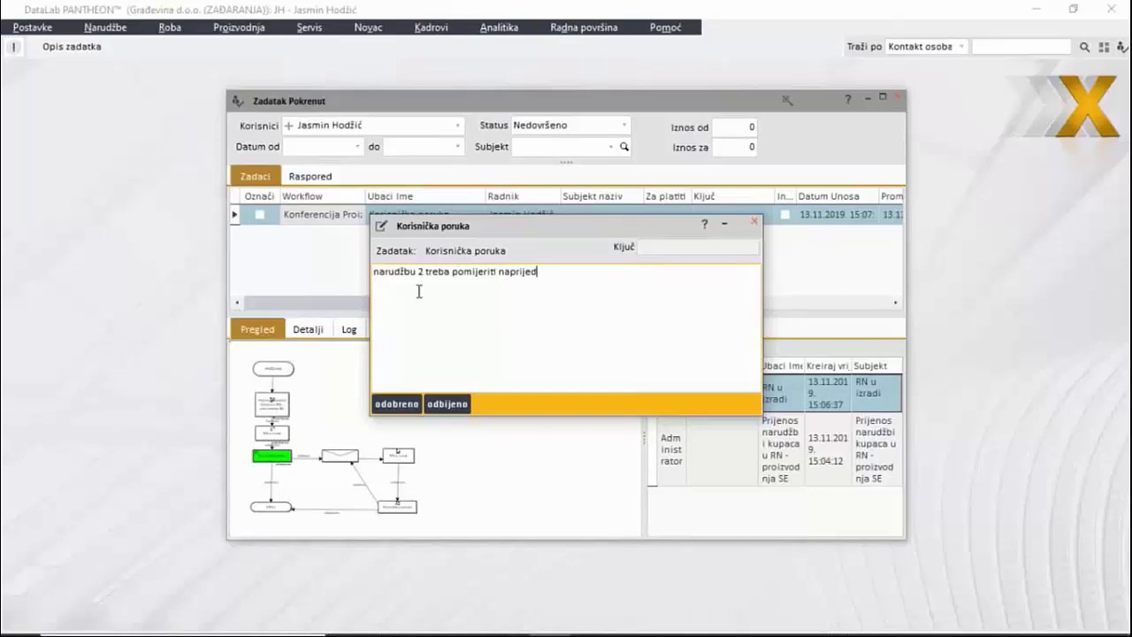
text(po dogovoru sa kupcme)
key(BackSpace)
key(BackSpace)
key(BackSpace)
text(cem)
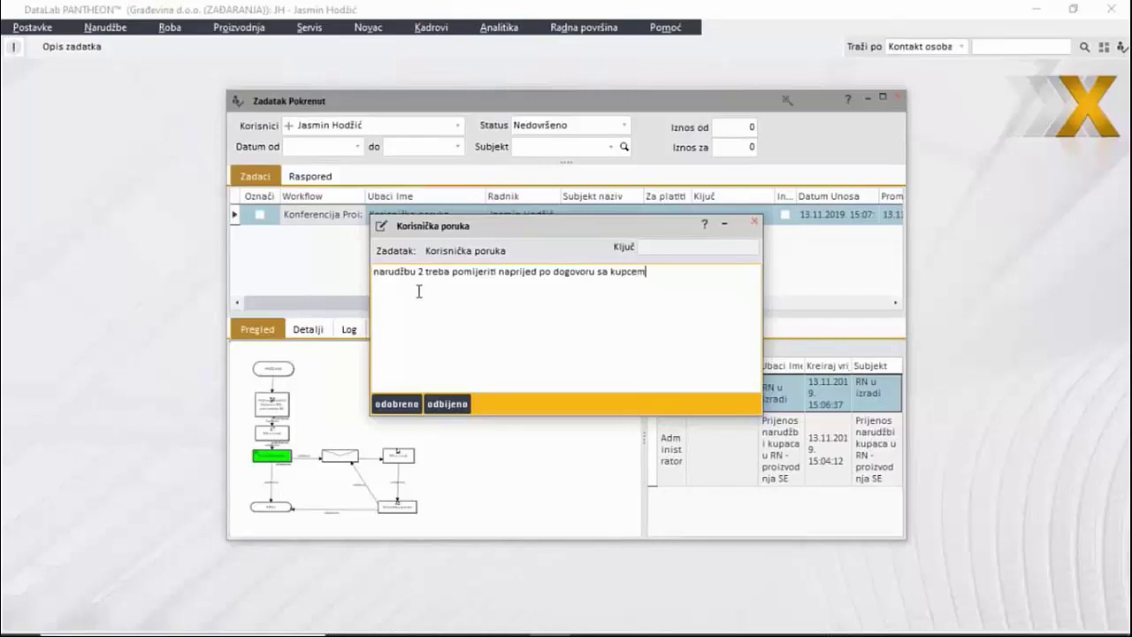
text(.)
click(449, 405)
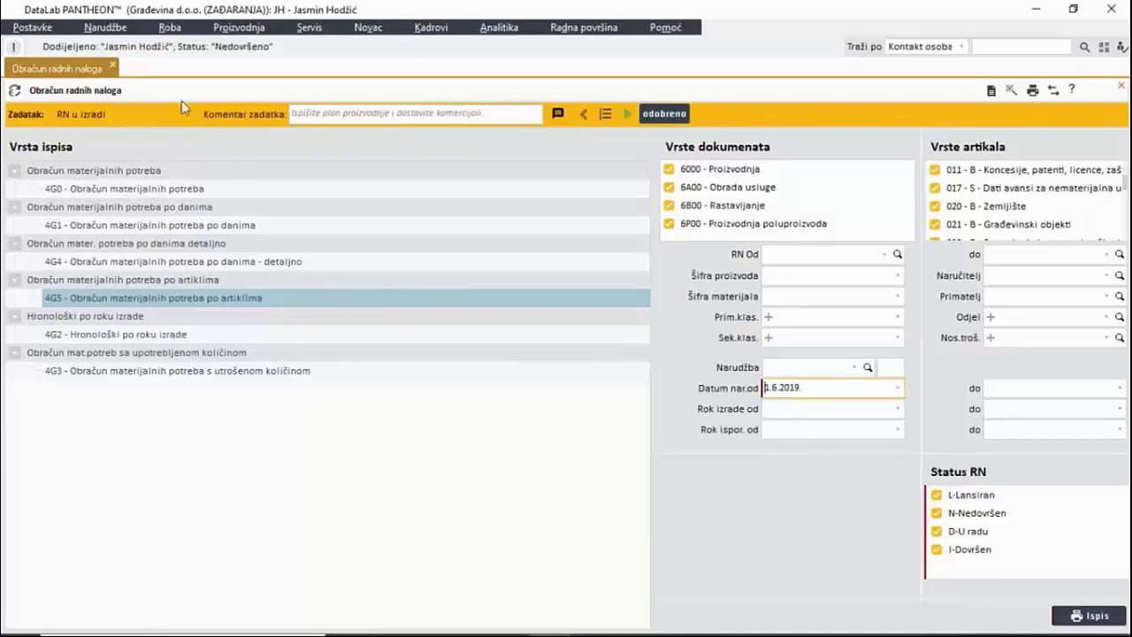
- Open the "Konferencija Proizvodnja" diagram in Work Flow - Dizajn and check the path following the rejection
click(32, 26)
mouse_move(110, 195)
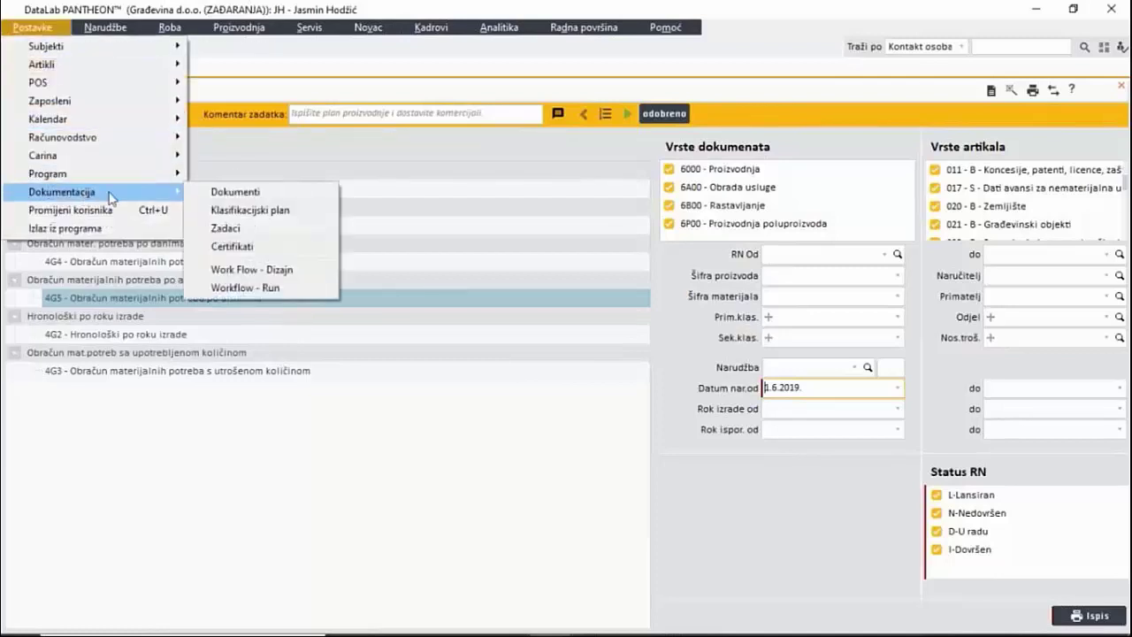
click(278, 269)
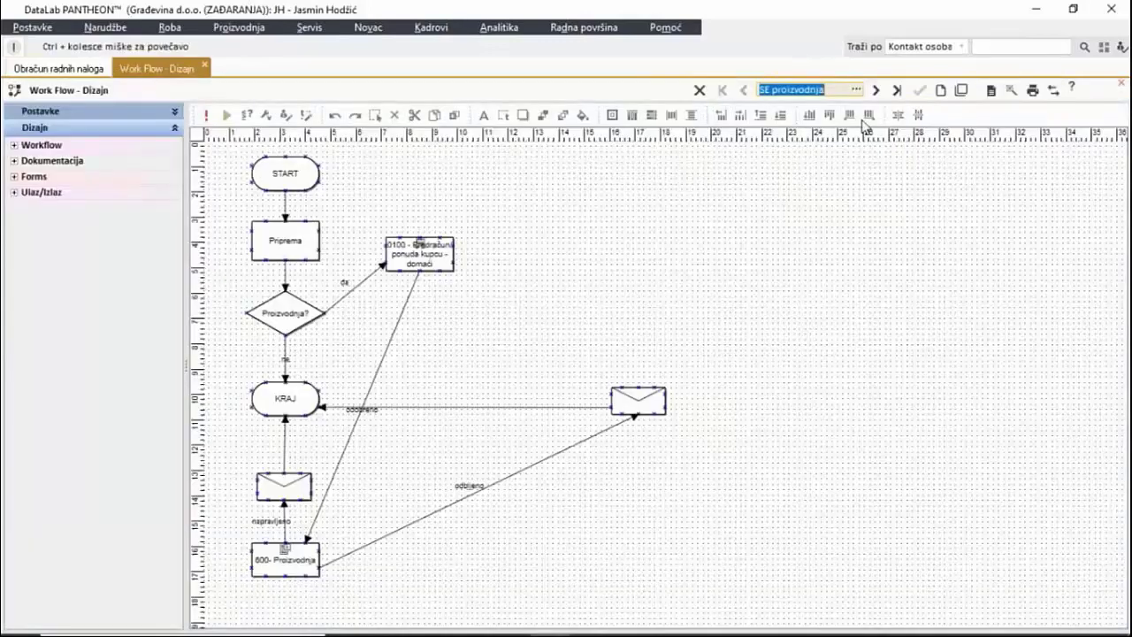
click(874, 90)
click(875, 91)
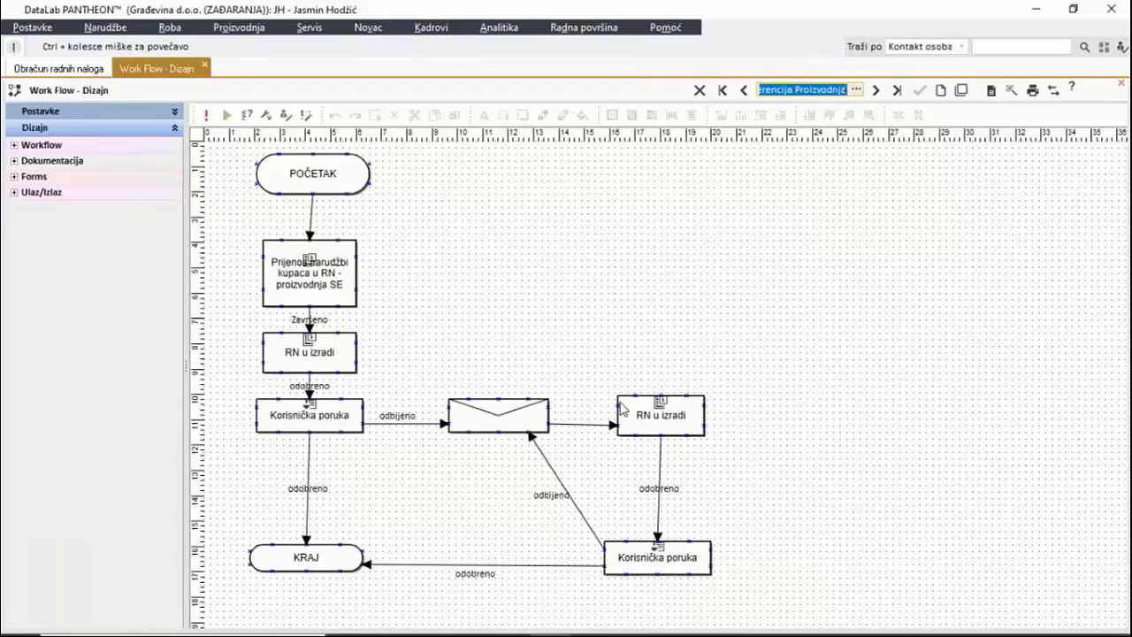
double_click(651, 431)
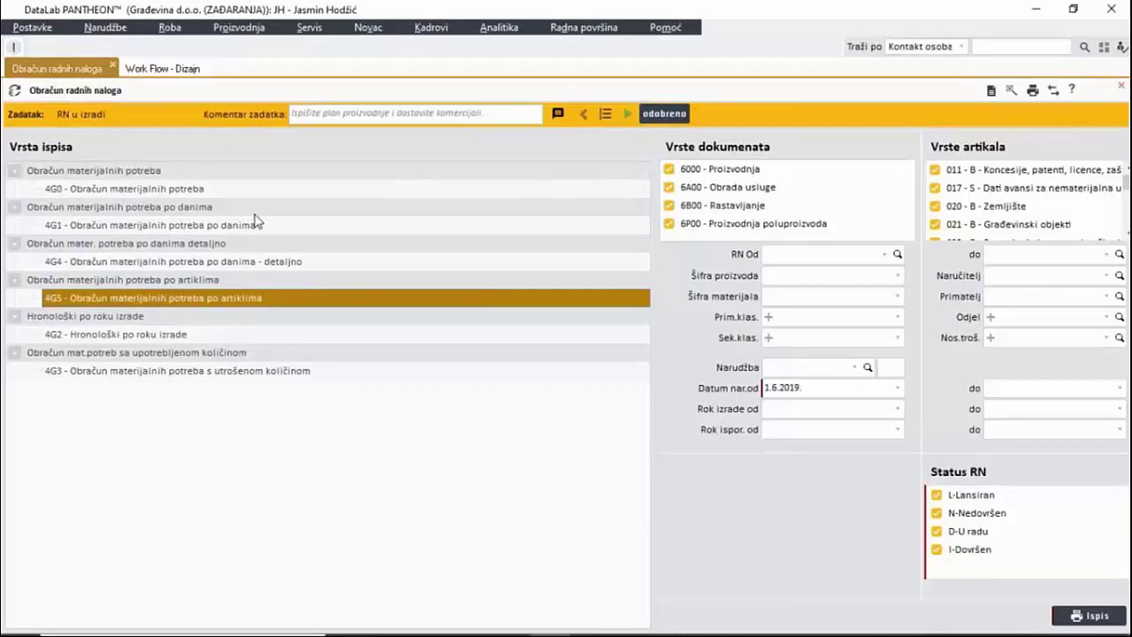
- Open the 6000 - Proizvodnja work orders and save 27.11.2019 as the Rok izrade of the SIS Preduzeće order for Proizvod1
click(238, 27)
mouse_move(265, 46)
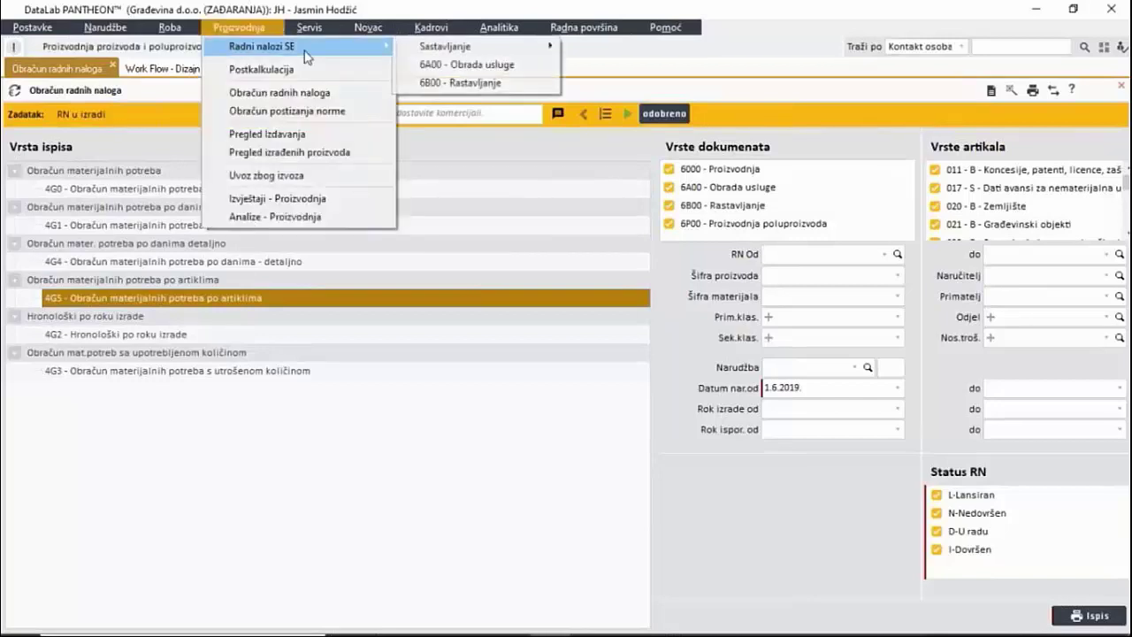
mouse_move(437, 50)
click(591, 46)
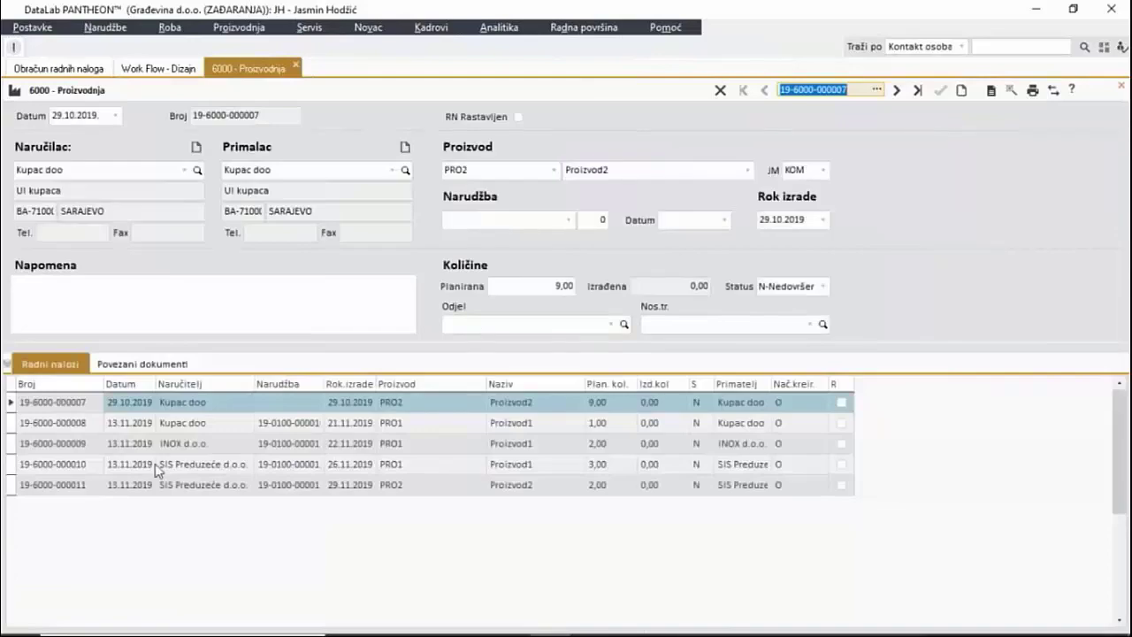
click(158, 465)
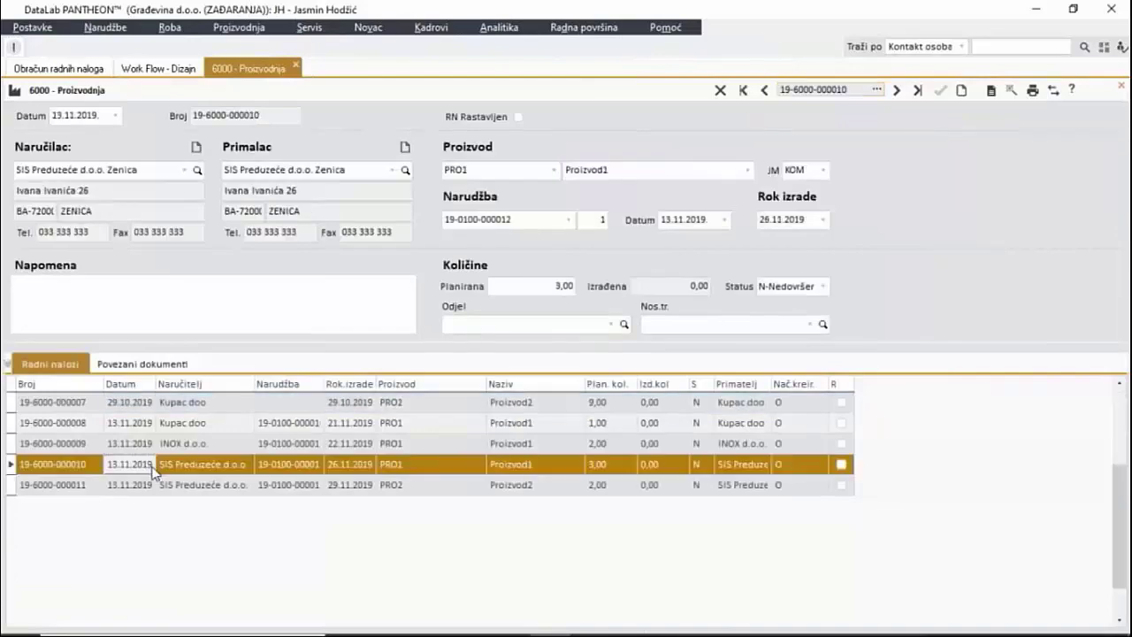
click(823, 220)
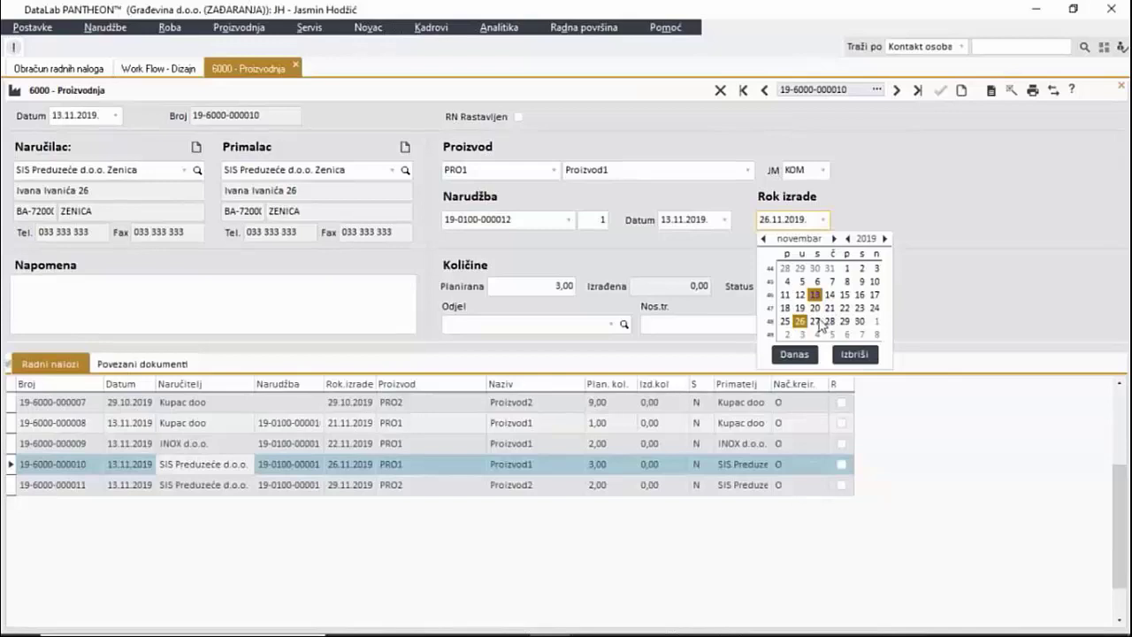
click(821, 325)
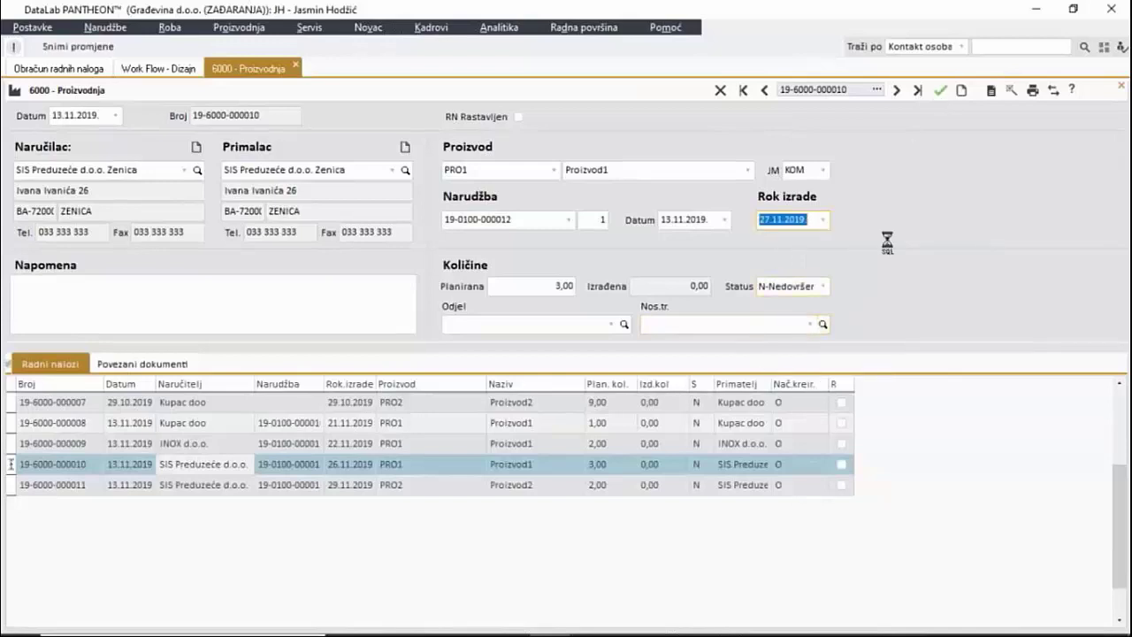
- Generate the "4G2 - Hronološki po roku izrade" report in Obračun radnih naloga and complete the "RN u izradi" task as odobreno
click(55, 68)
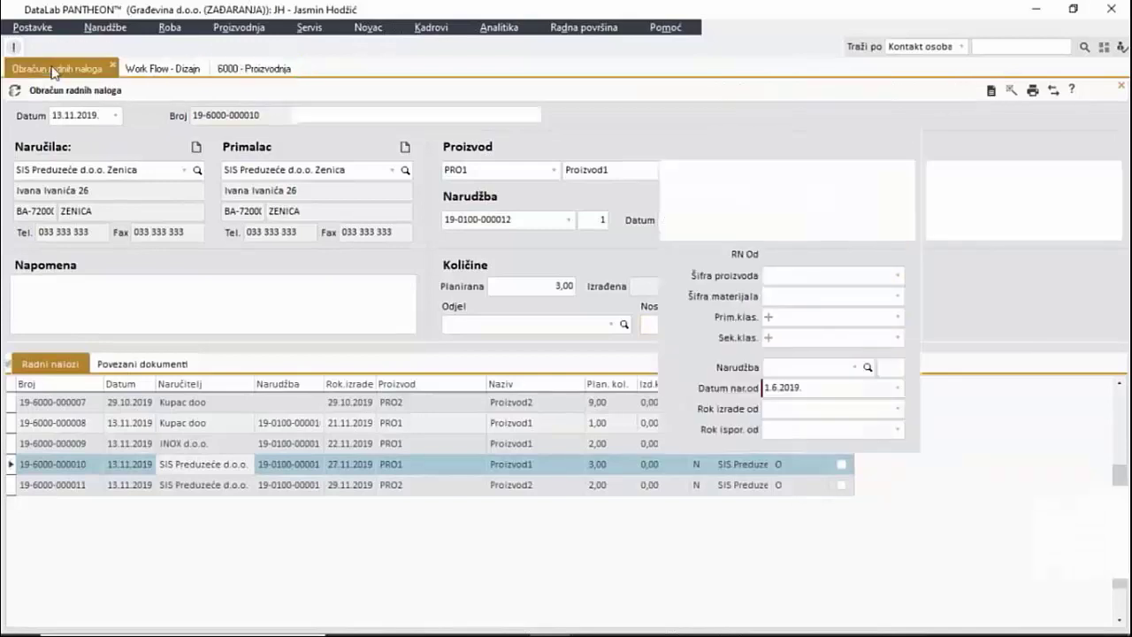
click(134, 337)
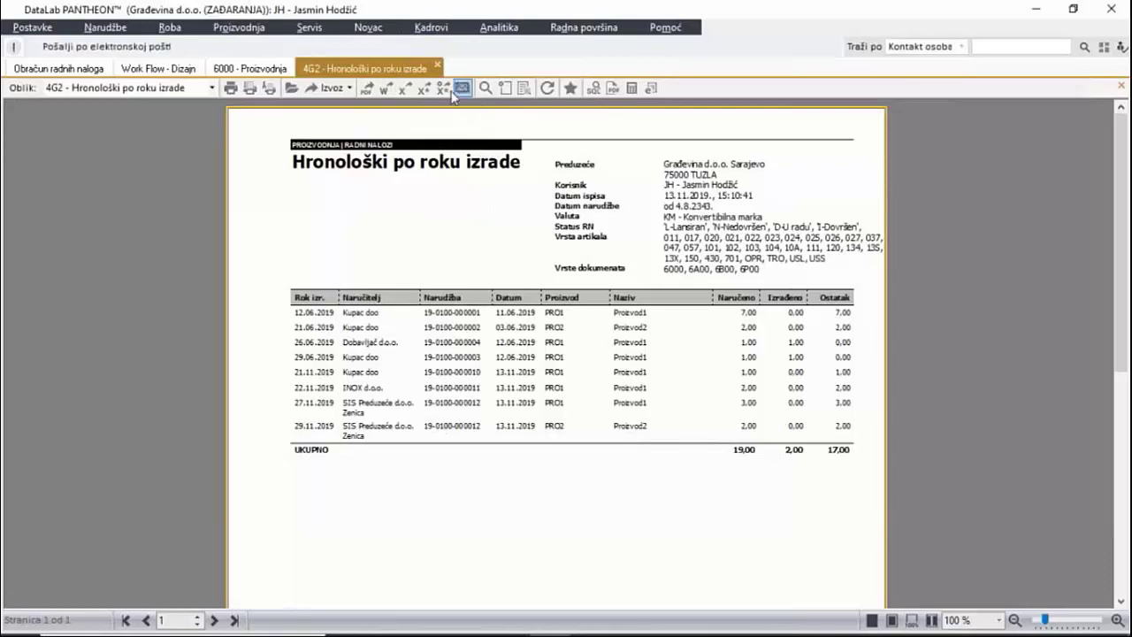
click(58, 68)
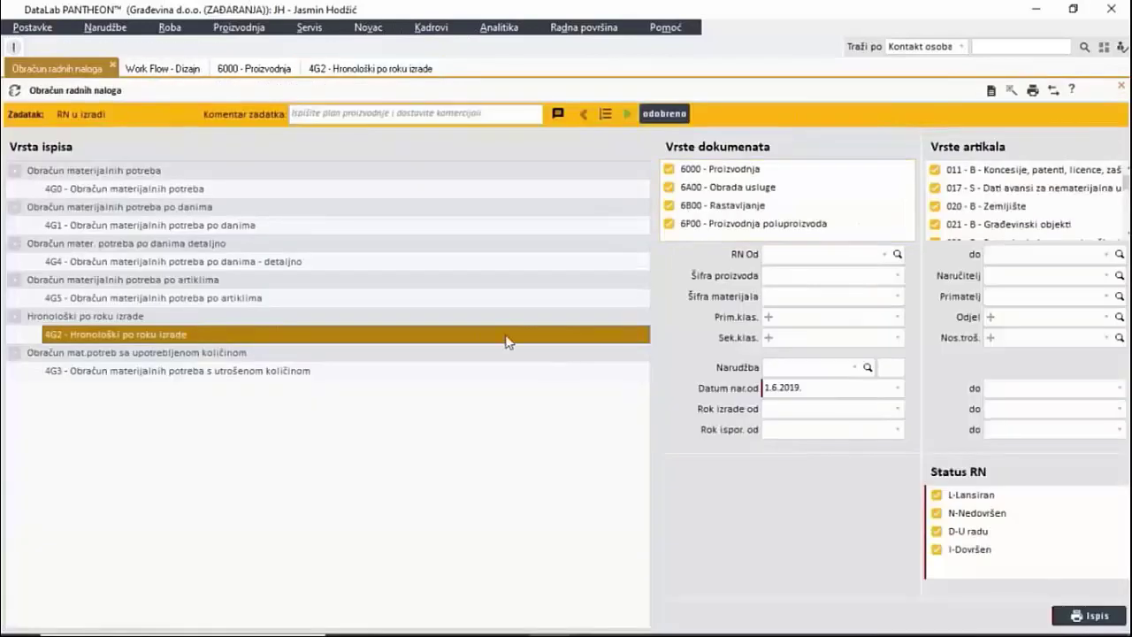
click(663, 112)
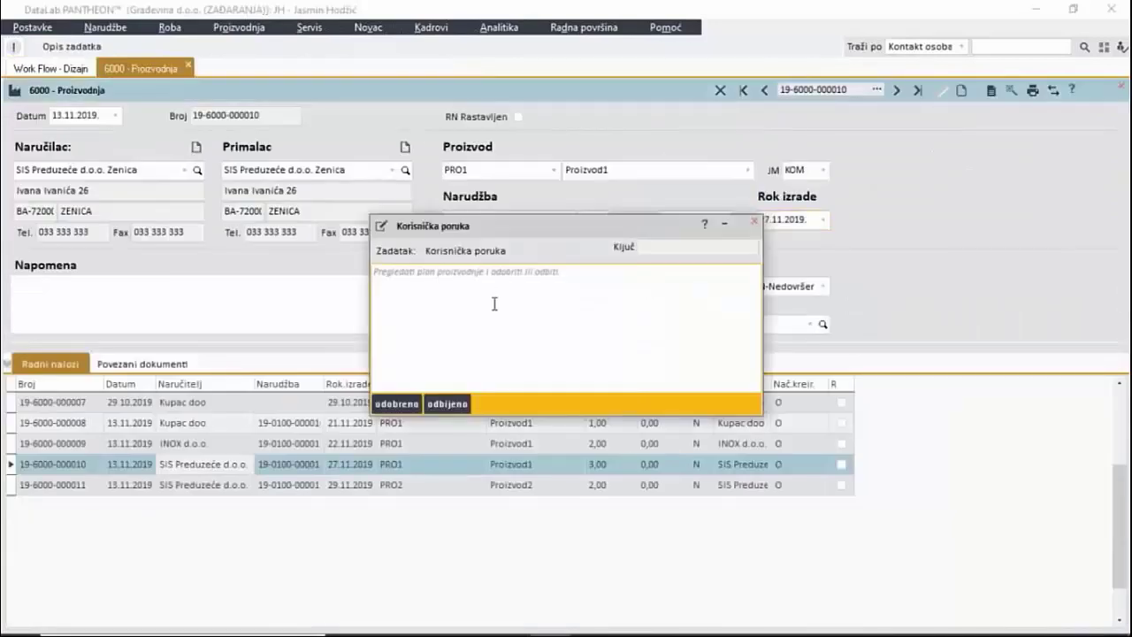
- Enter "usklađen novi plan proizvodnje za tekući mjesec" in the user message, complete it as odobreno and return to the workflow diagram
click(451, 276)
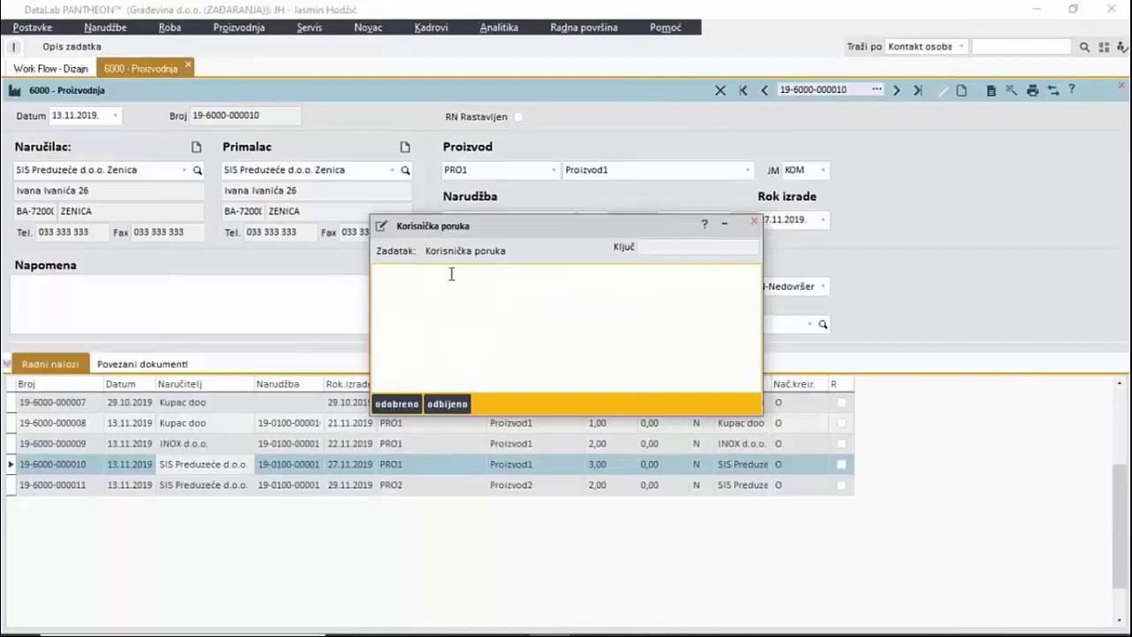
text(usklađen p)
key(BackSpace)
text(novi plan proizvodnje za )
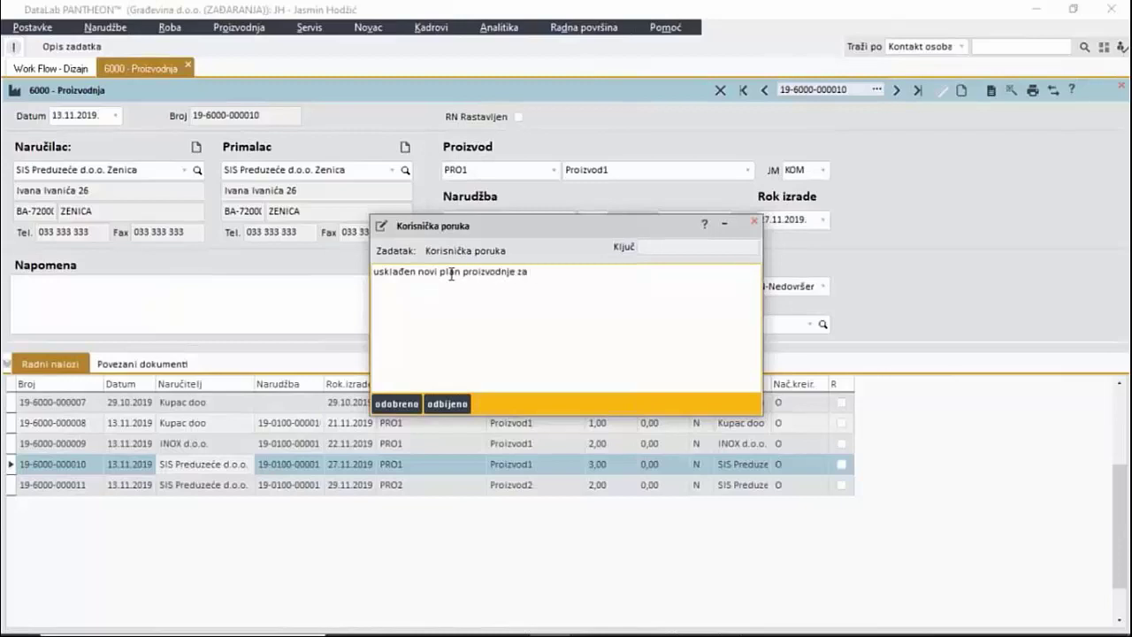
text(tekući mjesec)
click(397, 404)
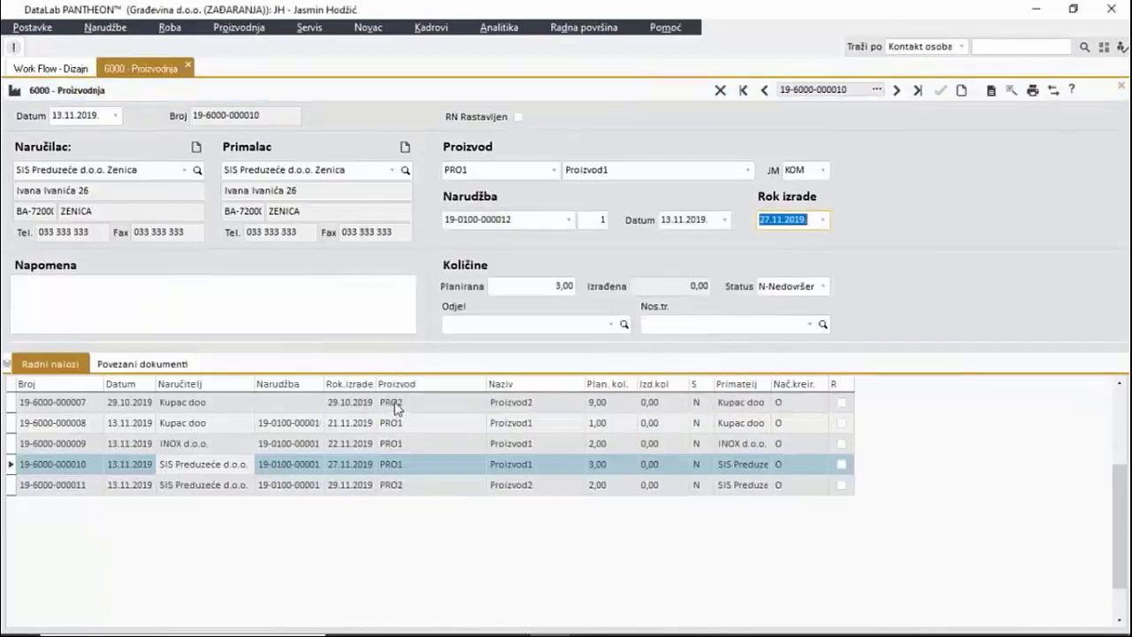
click(50, 68)
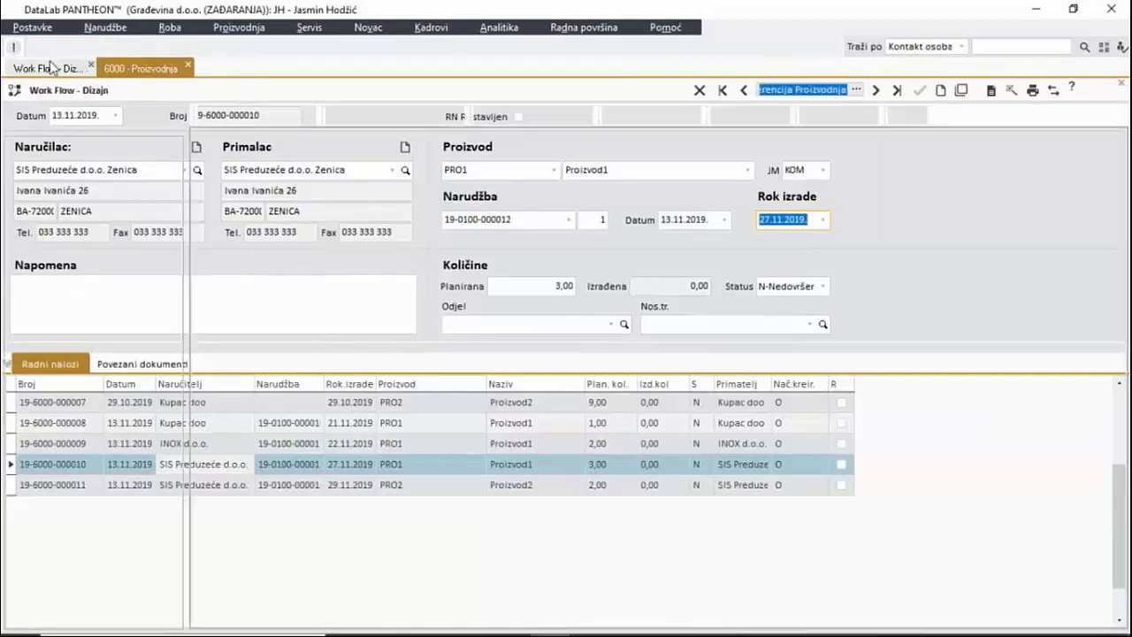